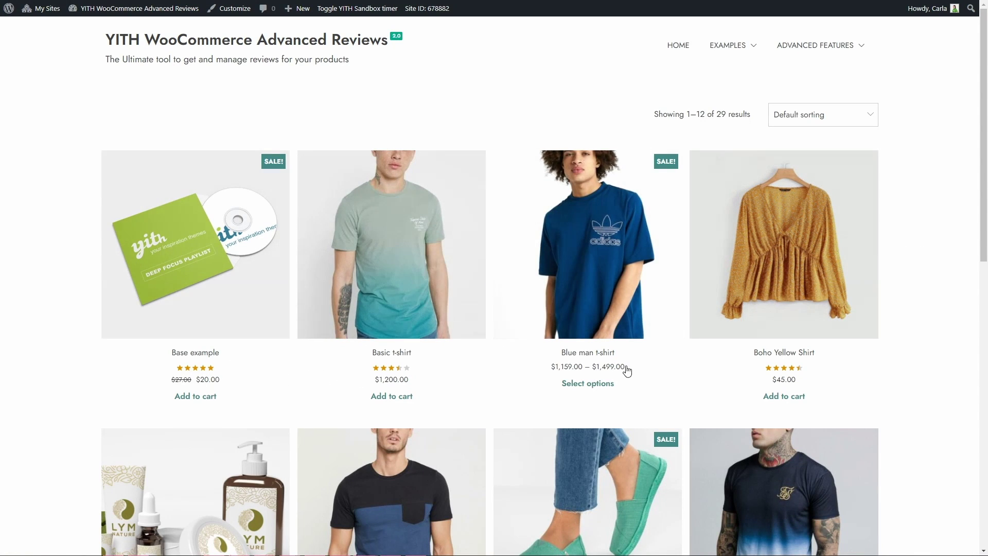
- Open the Boho Yellow Shirt product page and examine its star rating breakdown and review summary
{"action": "left_click", "coordinate": [780, 274]}
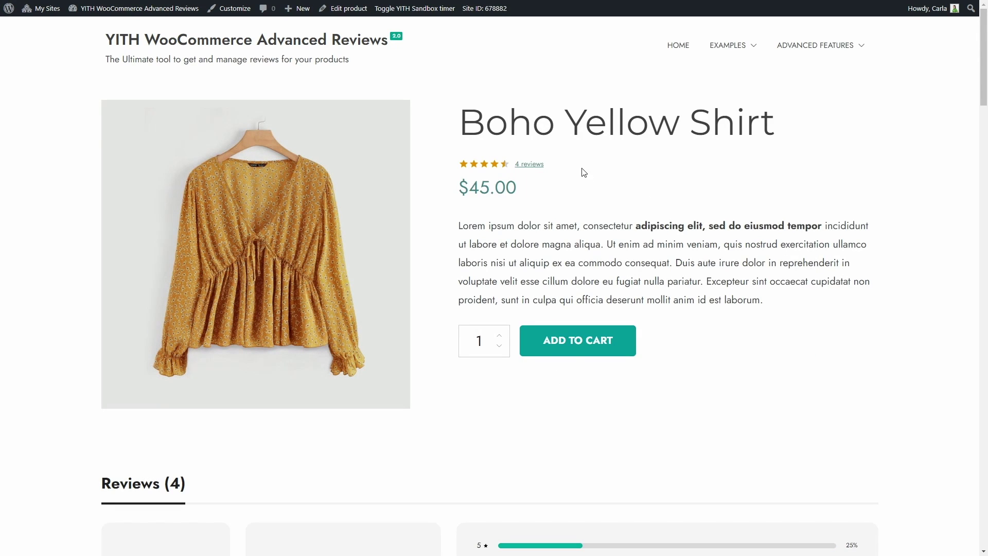
{"action": "mouse_move", "coordinate": [469, 166]}
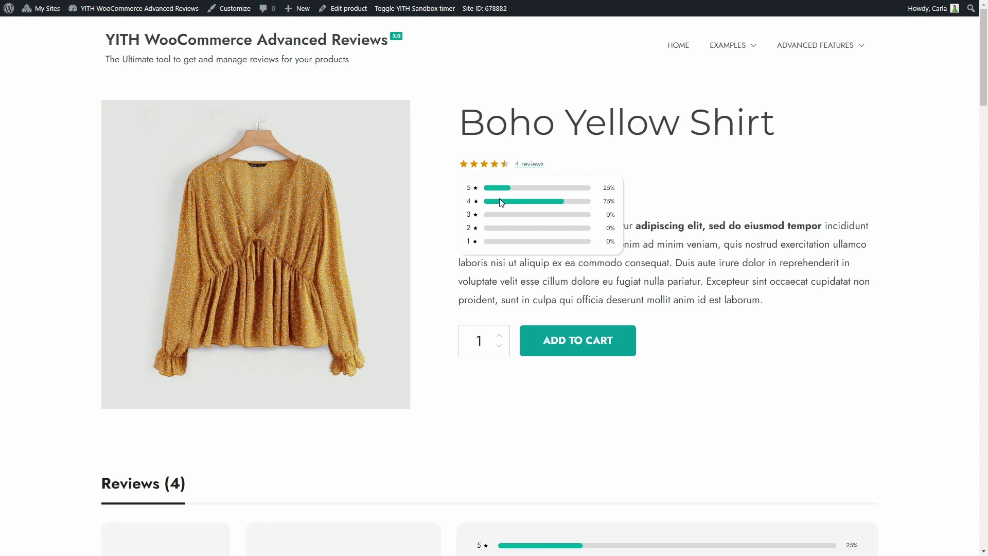
{"action": "scroll", "coordinate": [605, 187], "scroll_direction": "down", "scroll_amount": 6}
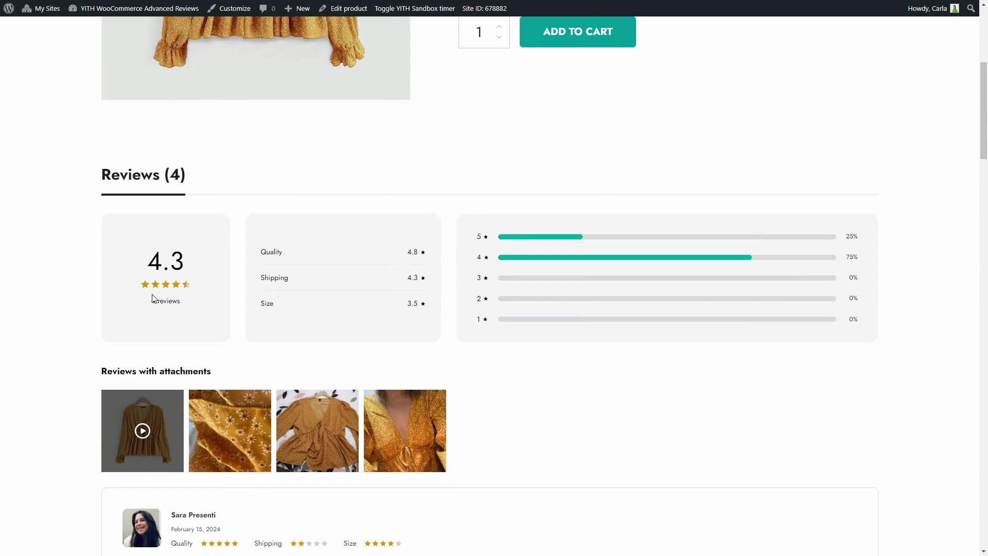
{"action": "scroll", "coordinate": [207, 286], "scroll_direction": "down", "scroll_amount": 1}
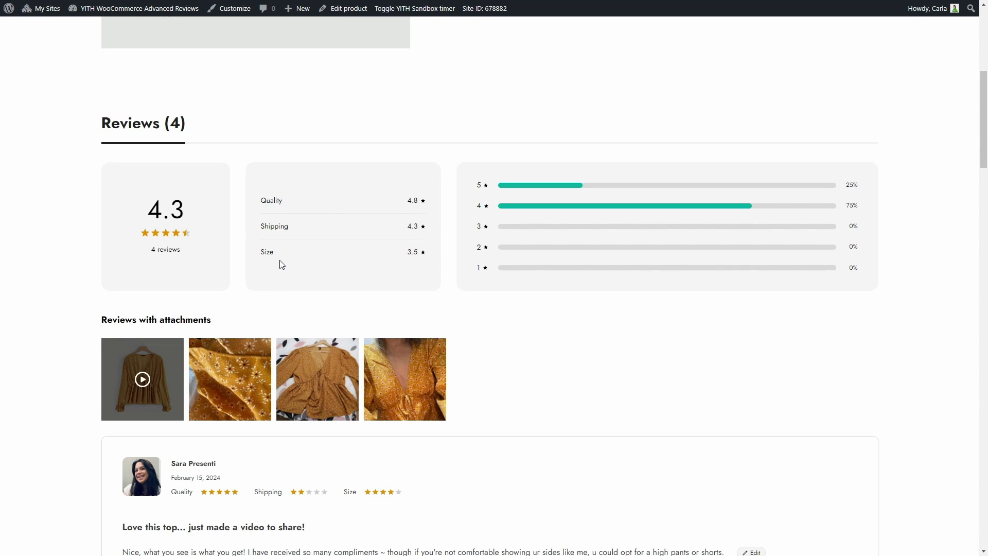
- Look through the review attachments and individual customer reviews, including the reply, helpful and report options
{"action": "scroll", "coordinate": [280, 260], "scroll_direction": "down", "scroll_amount": 5}
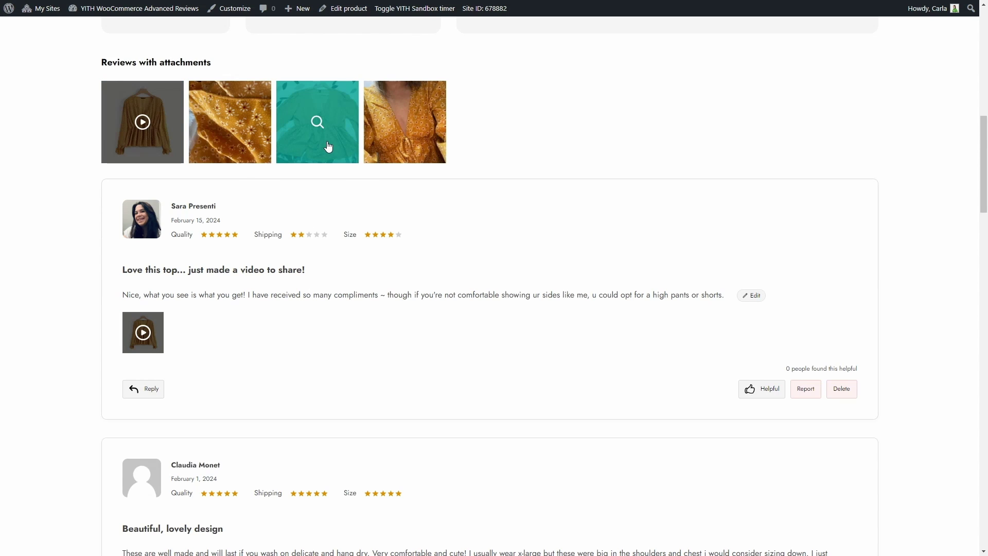
{"action": "scroll", "coordinate": [312, 216], "scroll_direction": "down", "scroll_amount": 2}
{"action": "scroll", "coordinate": [312, 216], "scroll_direction": "down", "scroll_amount": 1}
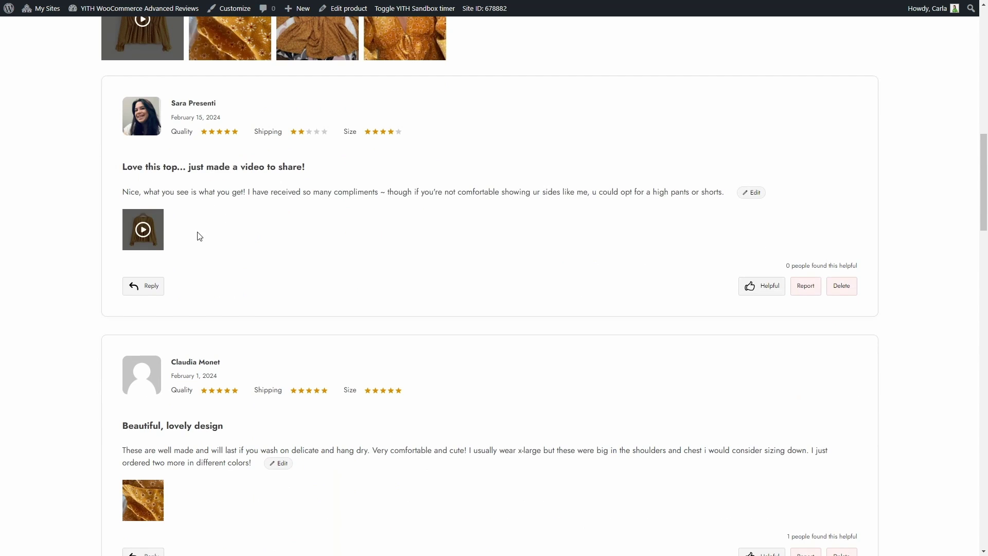
{"action": "scroll", "coordinate": [211, 241], "scroll_direction": "down", "scroll_amount": 3}
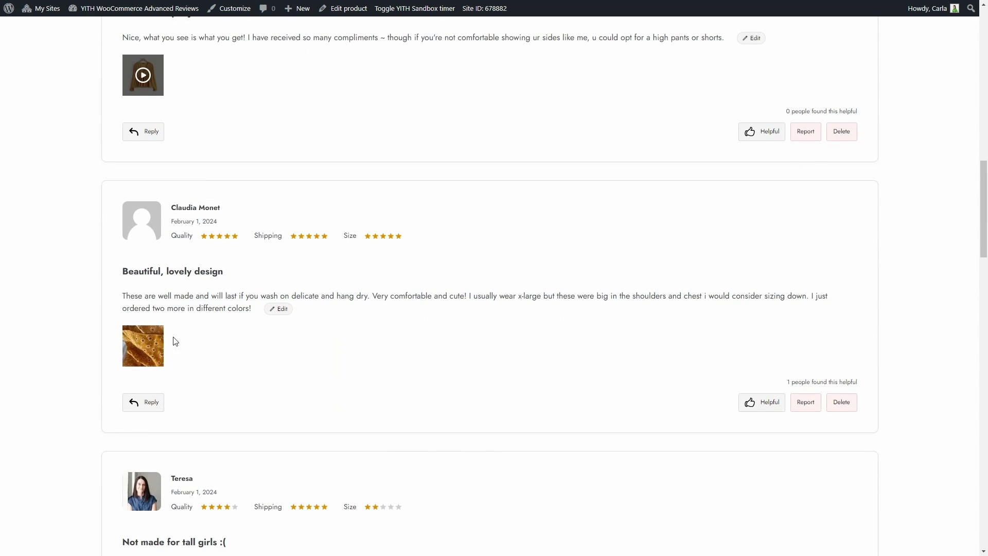
{"action": "scroll", "coordinate": [174, 342], "scroll_direction": "down", "scroll_amount": 1}
{"action": "scroll", "coordinate": [276, 333], "scroll_direction": "down", "scroll_amount": 1}
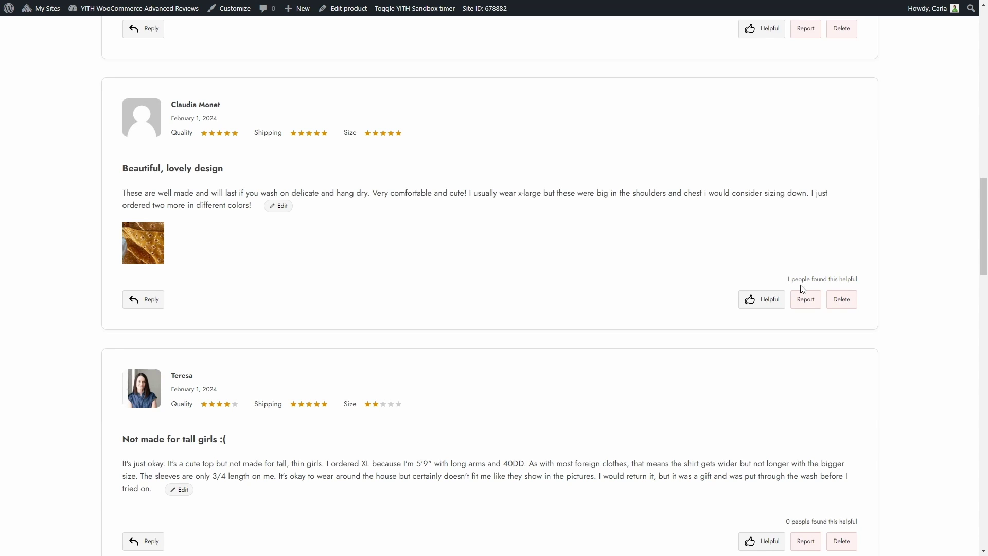
{"action": "scroll", "coordinate": [816, 288], "scroll_direction": "up", "scroll_amount": 8}
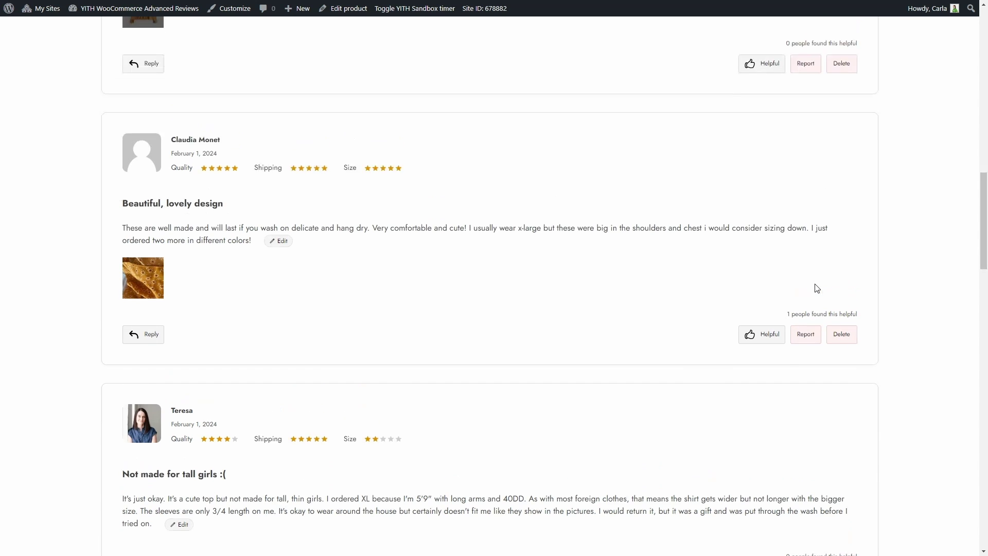
{"action": "scroll", "coordinate": [817, 289], "scroll_direction": "up", "scroll_amount": 3}
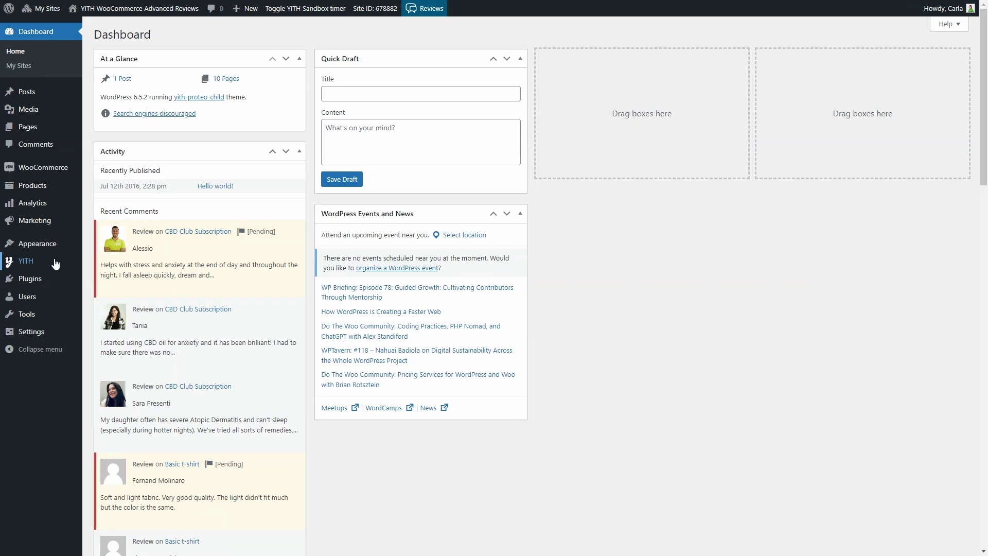
- Open the YITH Advanced Reviews panel in the site admin, and collapse and re-expand its navigation
{"action": "mouse_move", "coordinate": [55, 263]}
{"action": "left_click", "coordinate": [105, 263]}
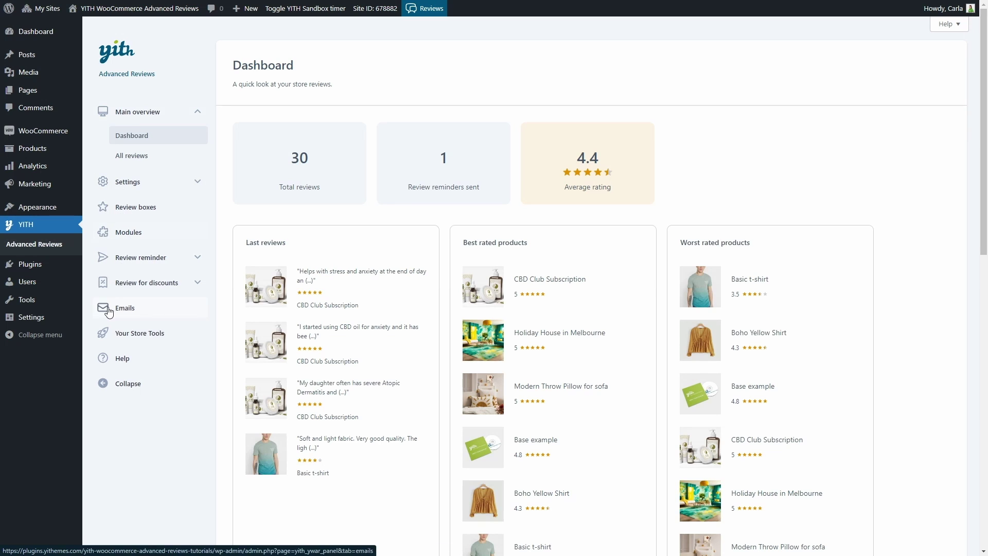
{"action": "left_click", "coordinate": [101, 382]}
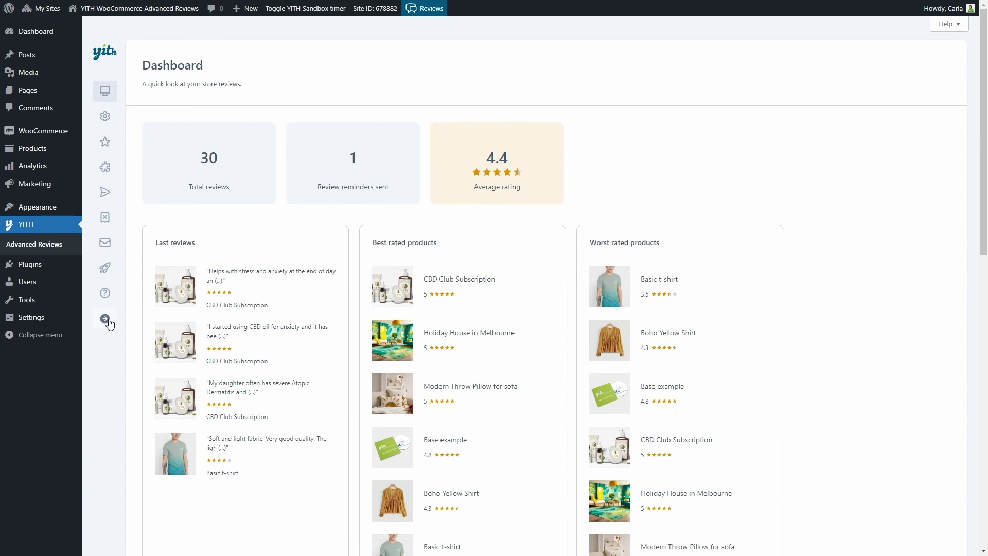
{"action": "left_click", "coordinate": [105, 319]}
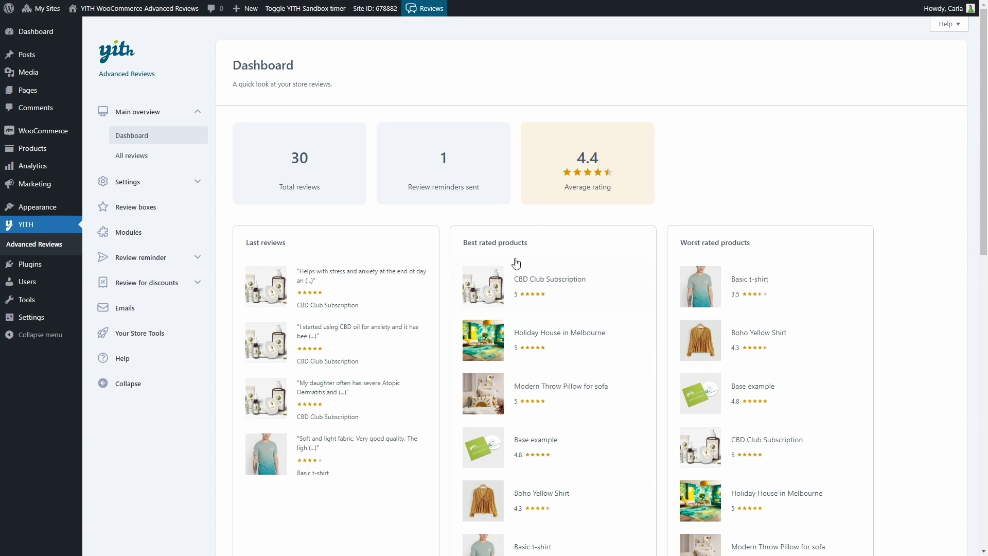
- Examine the reviews dashboard's product rankings, most active users and last reported reviews
{"action": "scroll", "coordinate": [452, 249], "scroll_direction": "down", "scroll_amount": 1}
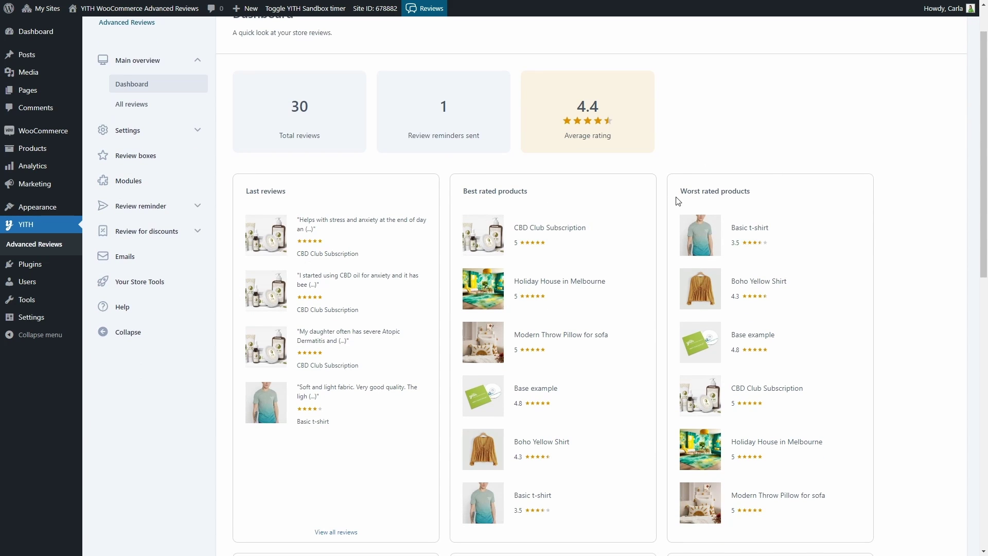
{"action": "scroll", "coordinate": [678, 202], "scroll_direction": "down", "scroll_amount": 8}
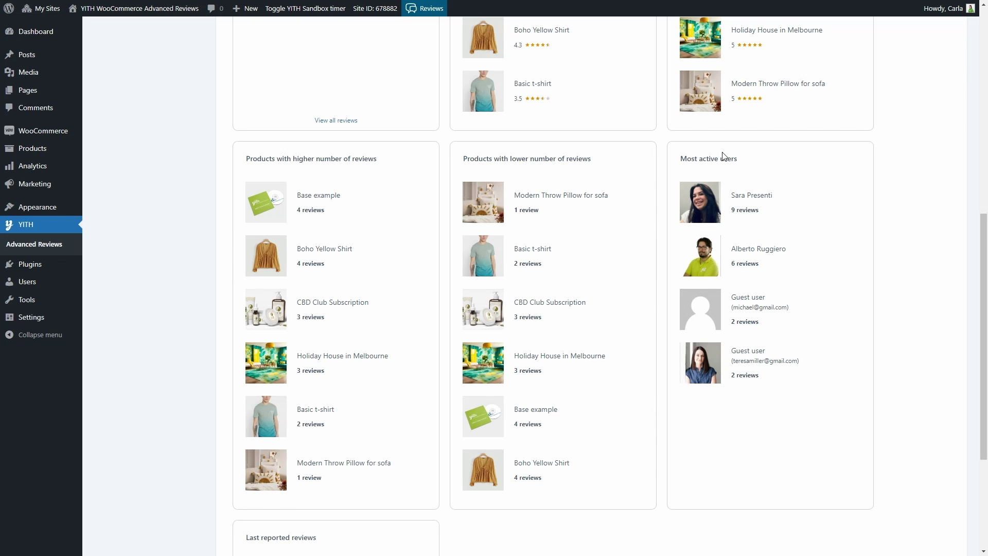
{"action": "scroll", "coordinate": [725, 157], "scroll_direction": "down", "scroll_amount": 4}
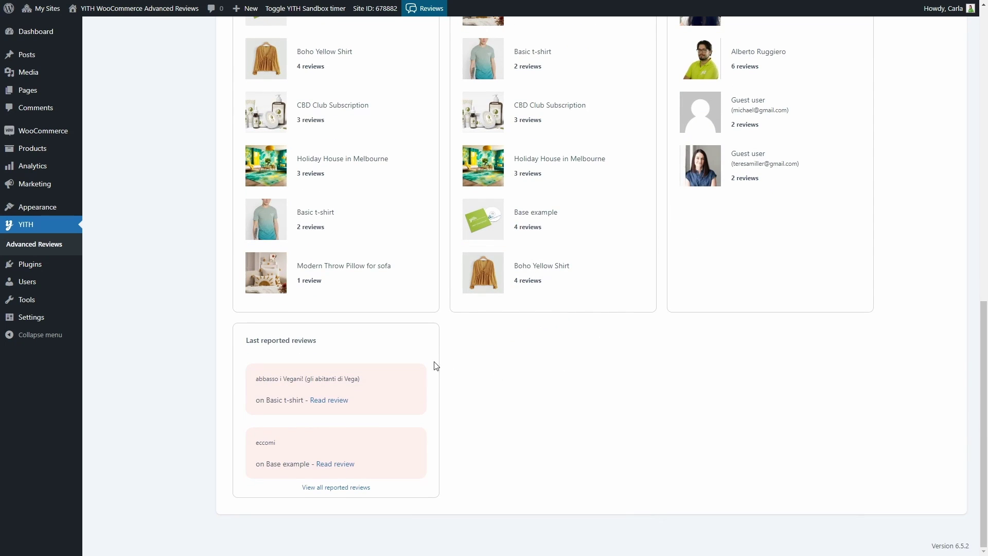
{"action": "scroll", "coordinate": [255, 437], "scroll_direction": "up", "scroll_amount": 6}
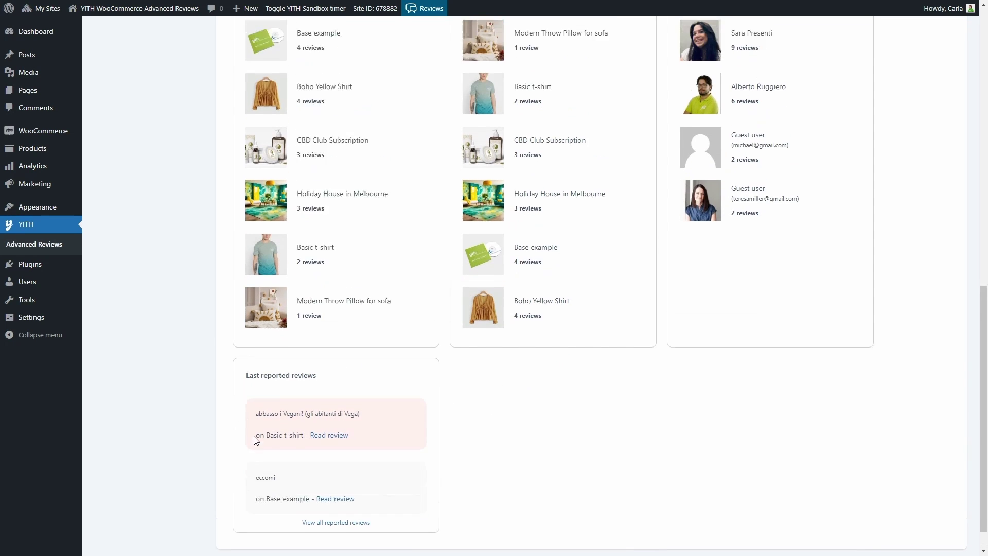
{"action": "scroll", "coordinate": [255, 437], "scroll_direction": "up", "scroll_amount": 6}
- Open the list of all reviews and inspect its bulk actions and its rating, product and user filters
{"action": "left_click", "coordinate": [159, 162]}
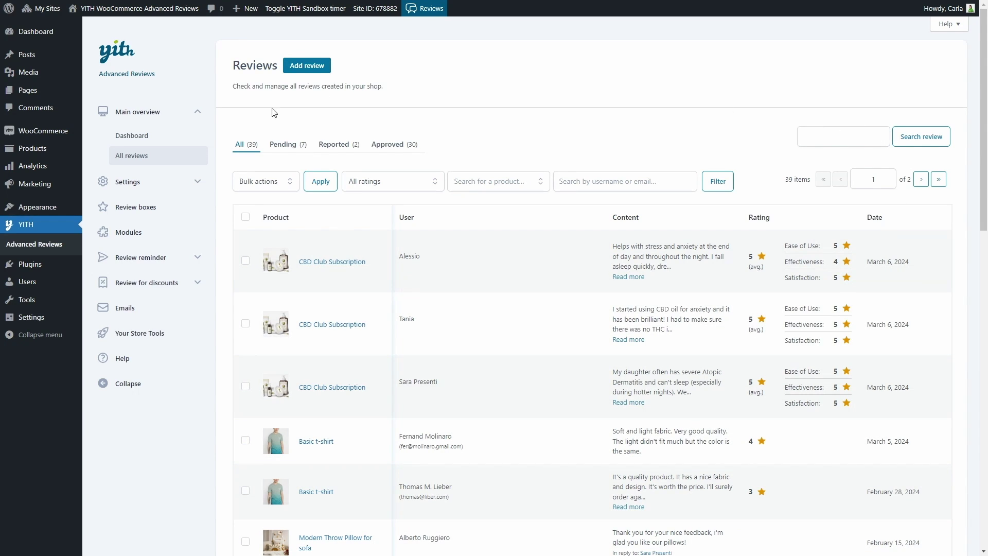
{"action": "left_click", "coordinate": [266, 183]}
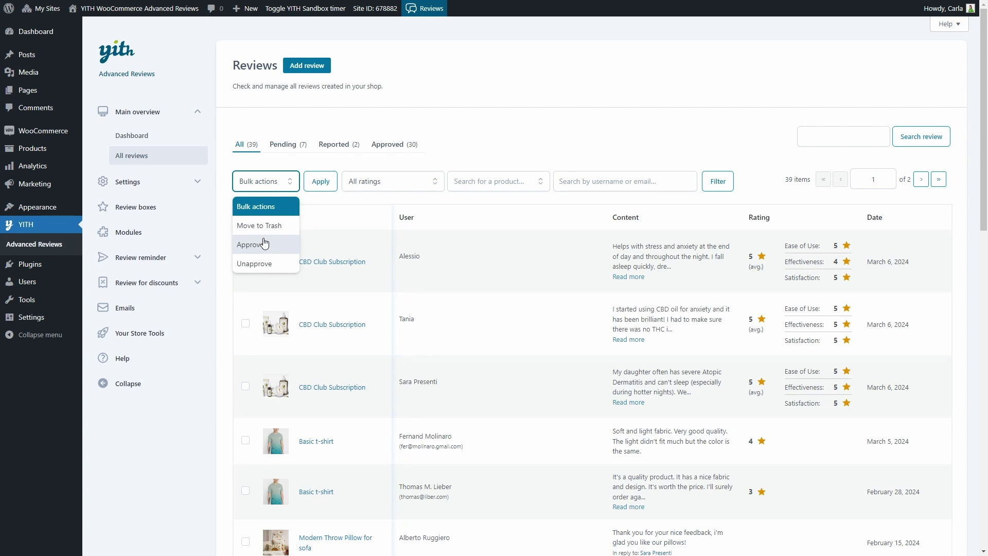
{"action": "left_click", "coordinate": [289, 193]}
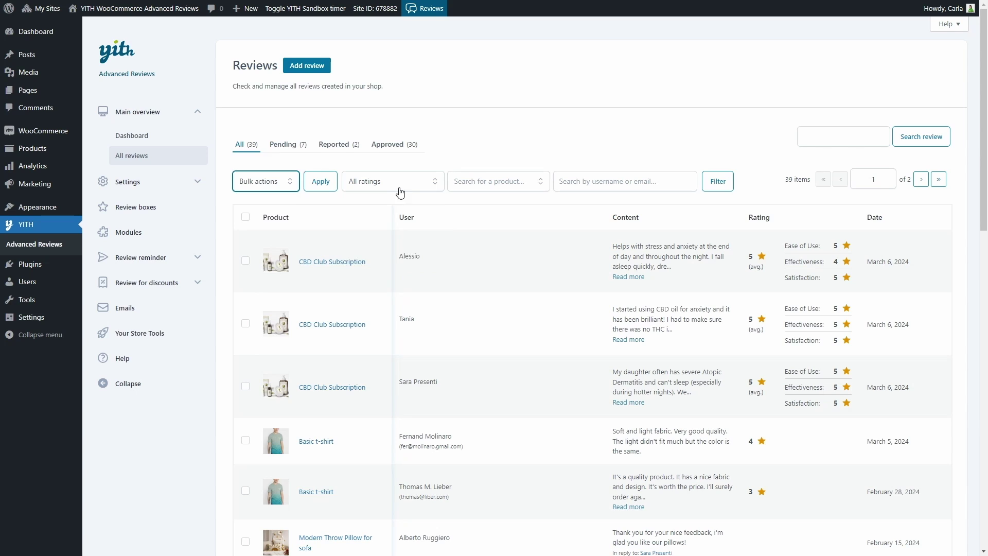
{"action": "left_click", "coordinate": [391, 181]}
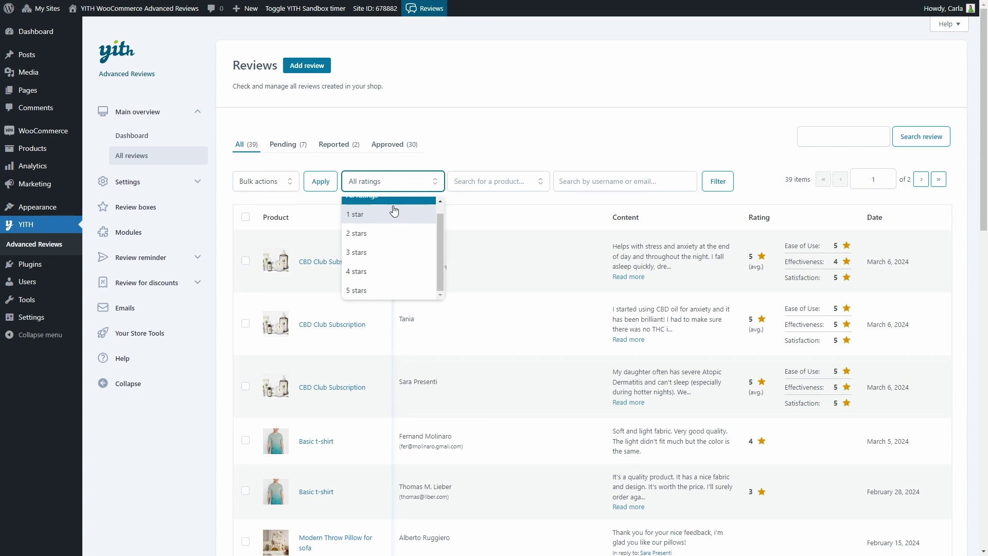
{"action": "left_click", "coordinate": [395, 206]}
{"action": "left_click", "coordinate": [498, 185]}
{"action": "left_click", "coordinate": [498, 185]}
{"action": "left_click", "coordinate": [586, 182]}
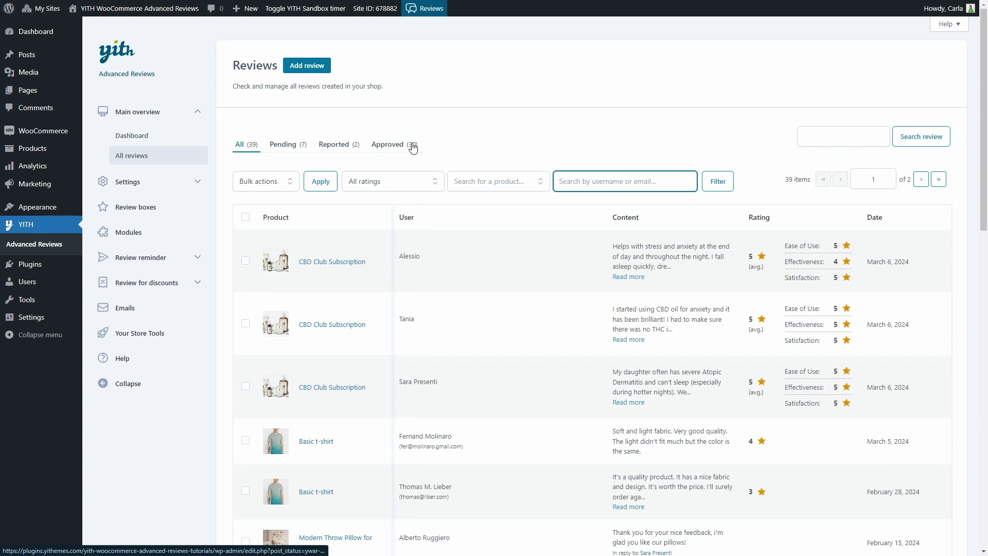
{"action": "left_click", "coordinate": [513, 115]}
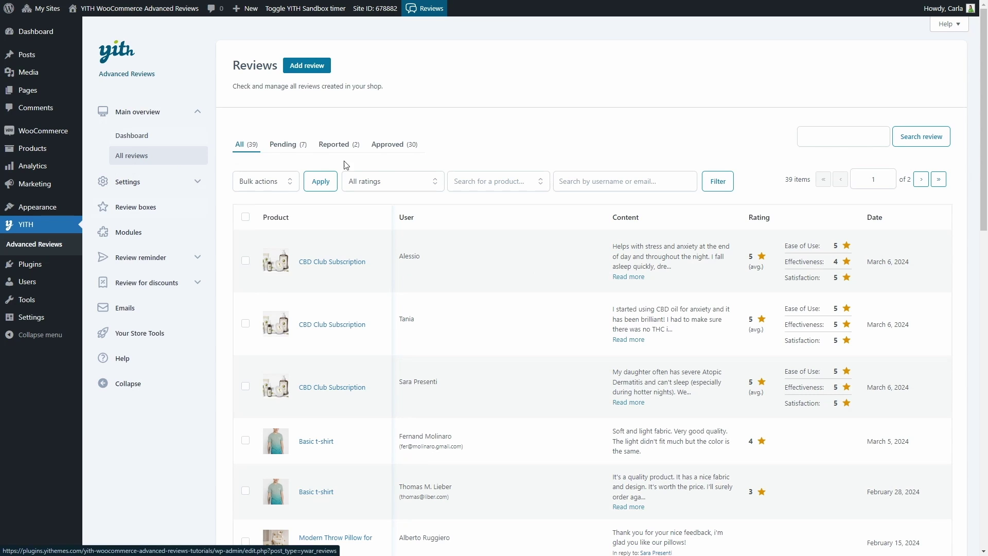
- Open the form for adding a review, inspect its options, author, files, product and status fields, and return to the reviews list
{"action": "mouse_move", "coordinate": [434, 14]}
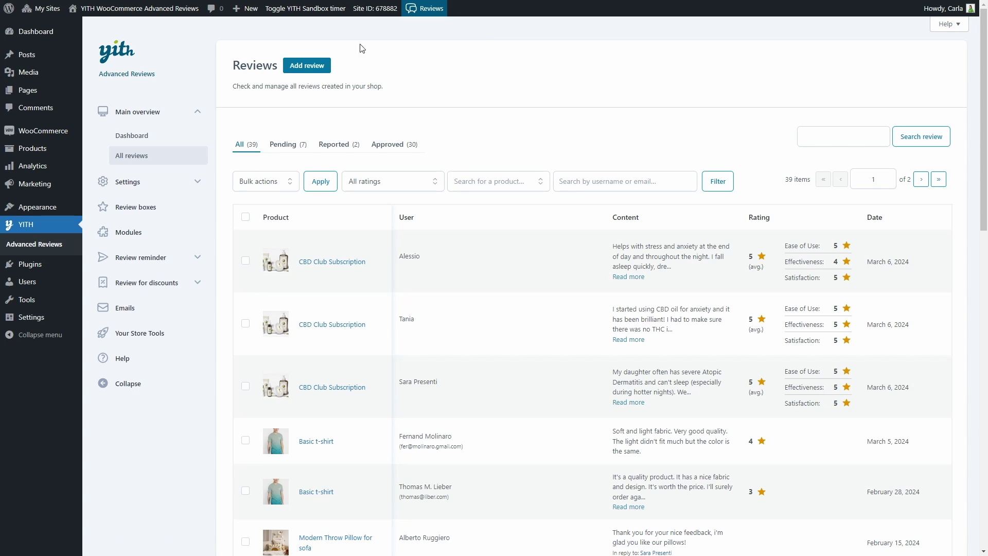
{"action": "left_click", "coordinate": [310, 70]}
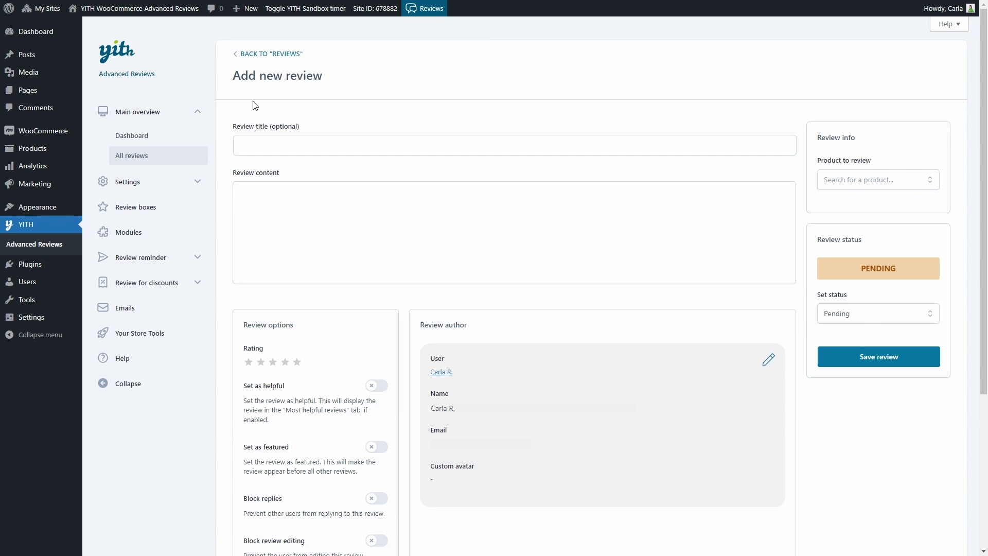
{"action": "scroll", "coordinate": [278, 214], "scroll_direction": "down", "scroll_amount": 2}
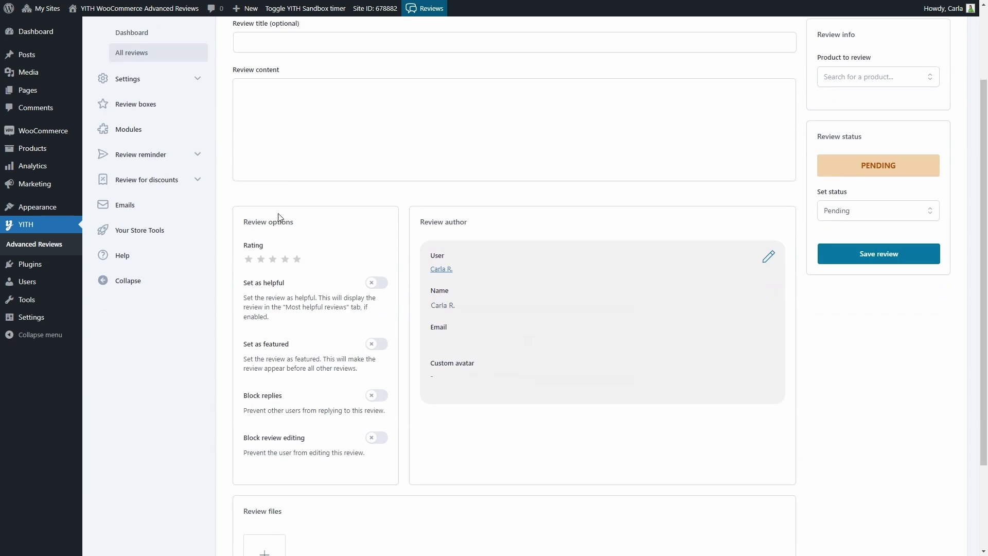
{"action": "scroll", "coordinate": [299, 260], "scroll_direction": "down", "scroll_amount": 2}
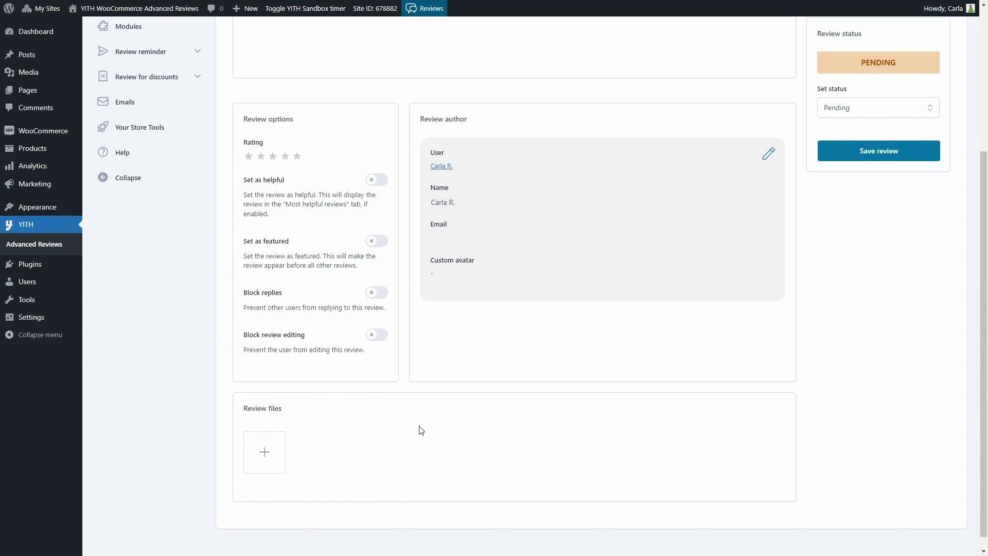
{"action": "scroll", "coordinate": [419, 430], "scroll_direction": "up", "scroll_amount": 4}
{"action": "left_click", "coordinate": [864, 185]}
{"action": "left_click", "coordinate": [864, 186]}
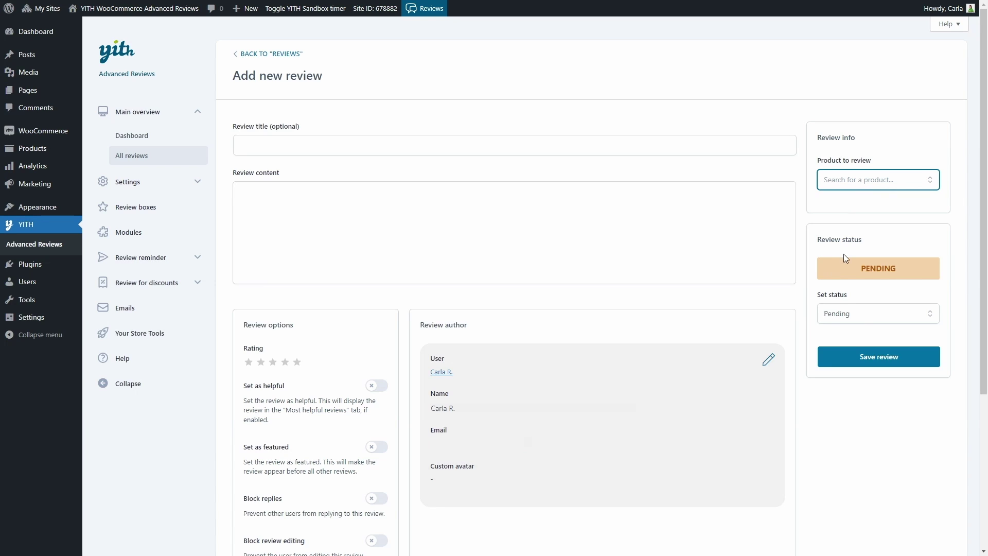
{"action": "left_click", "coordinate": [852, 314]}
{"action": "left_click", "coordinate": [850, 316]}
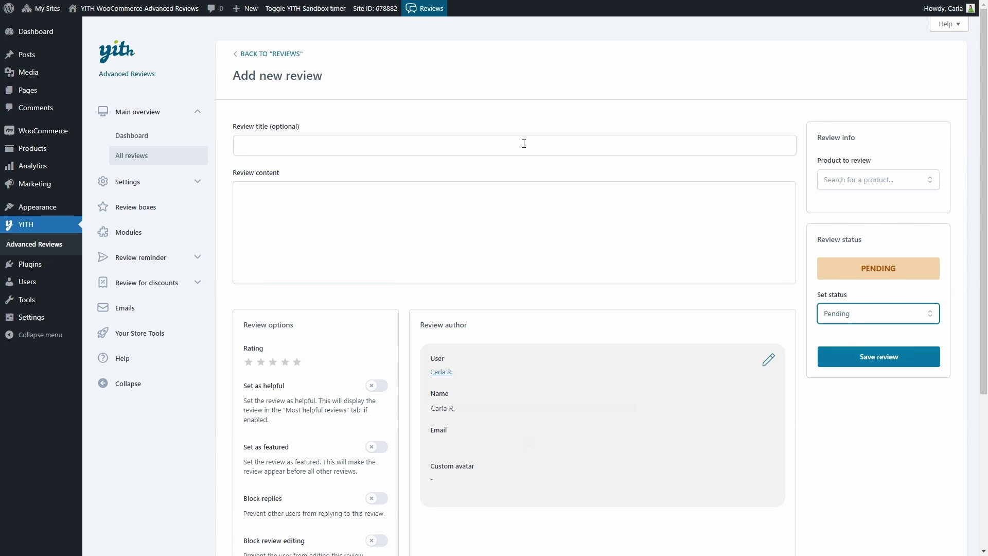
{"action": "left_click", "coordinate": [257, 54]}
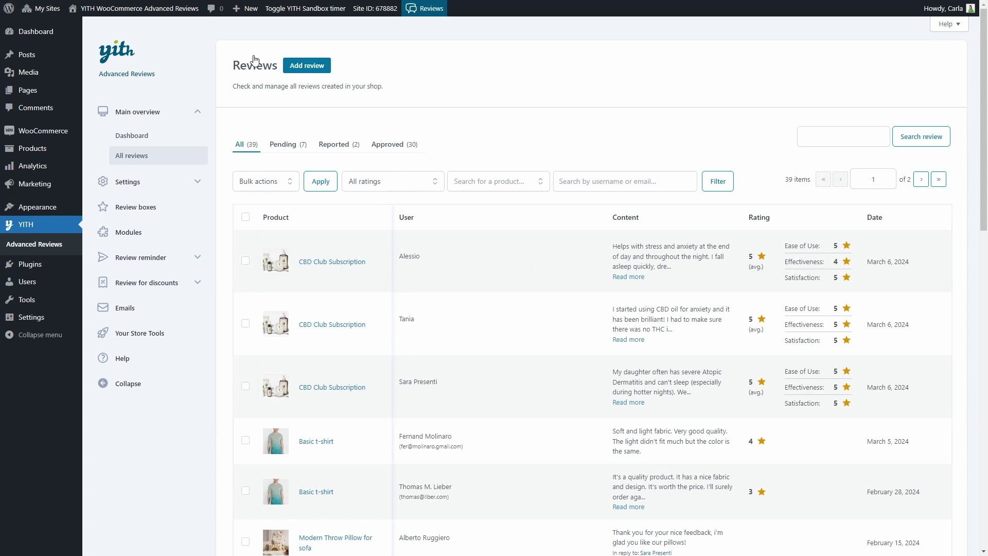
- Open the first CBD Club Subscription review for editing and inspect its content, ratings, options and status choices
{"action": "left_click", "coordinate": [326, 264]}
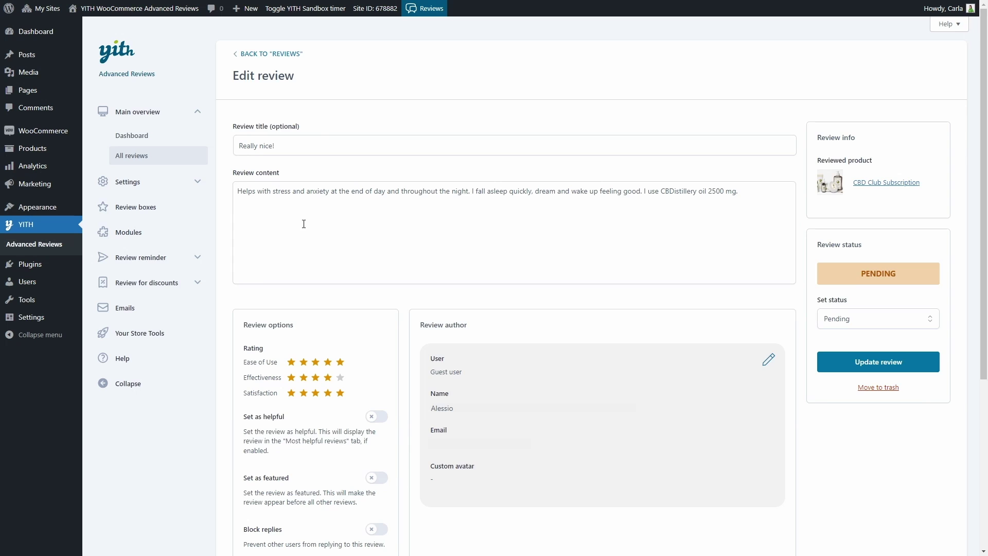
{"action": "scroll", "coordinate": [369, 272], "scroll_direction": "down", "scroll_amount": 5}
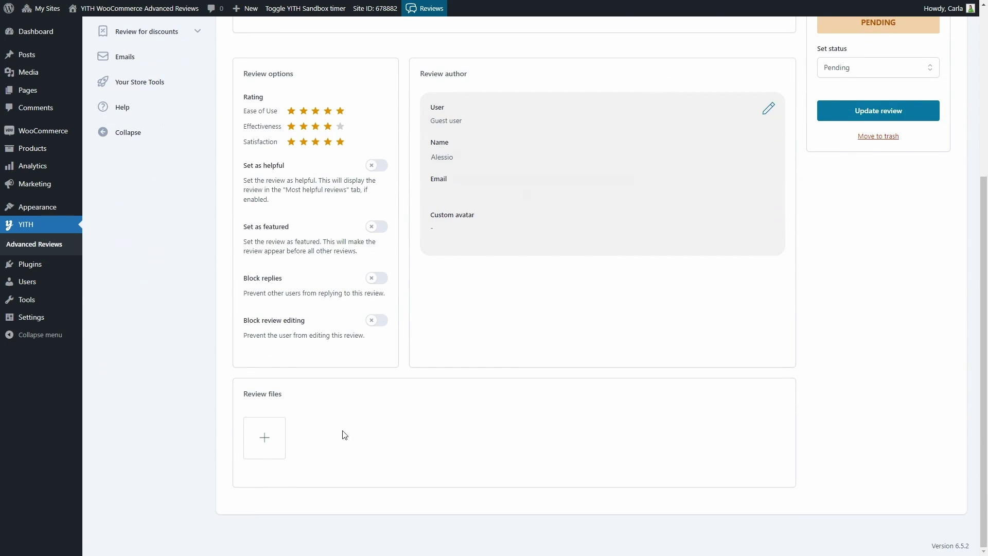
{"action": "scroll", "coordinate": [660, 256], "scroll_direction": "up", "scroll_amount": 4}
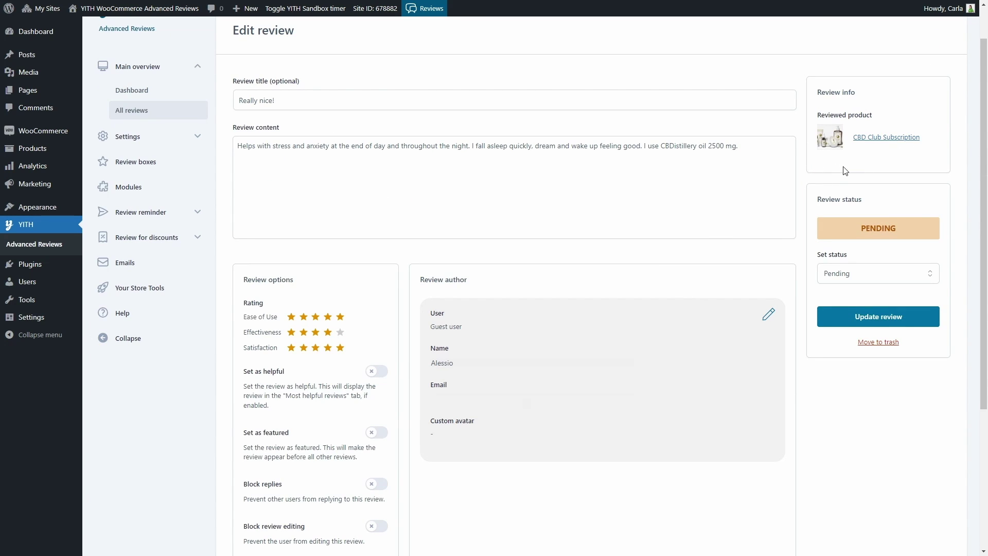
{"action": "left_click", "coordinate": [847, 273]}
{"action": "left_click", "coordinate": [847, 278]}
{"action": "scroll", "coordinate": [894, 299], "scroll_direction": "up", "scroll_amount": 1}
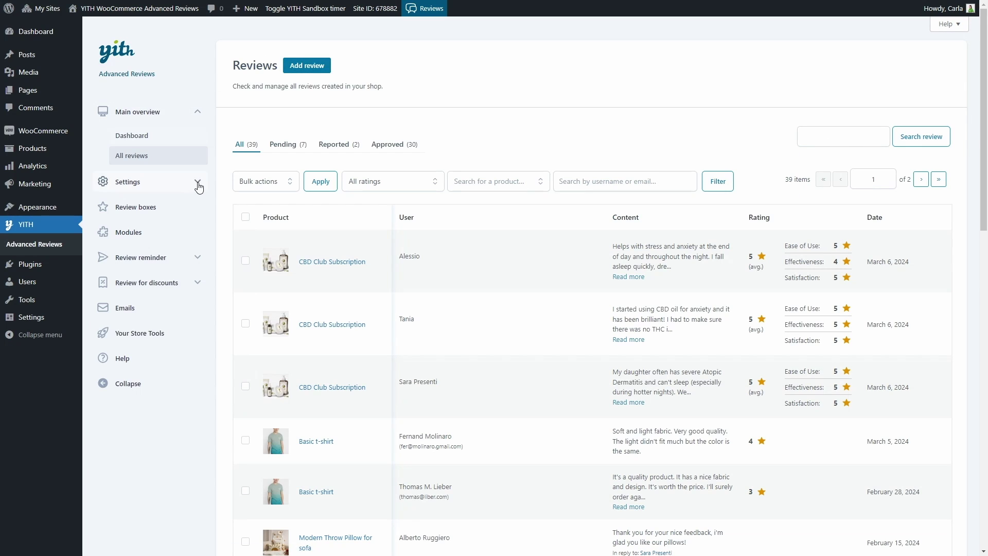
- In the general options, show only the first and last letter of usernames in reviews and save the options
{"action": "left_click", "coordinate": [198, 184]}
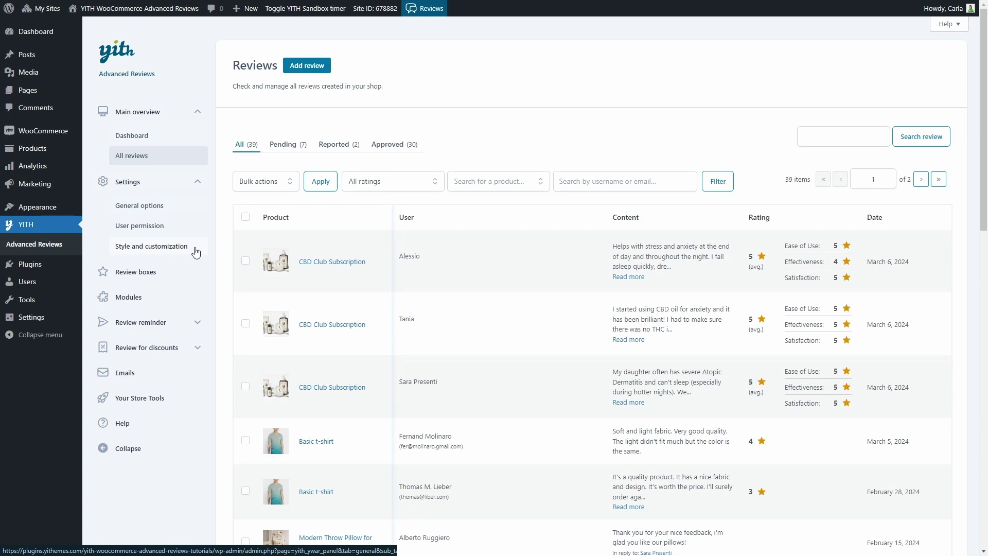
{"action": "left_click", "coordinate": [166, 207]}
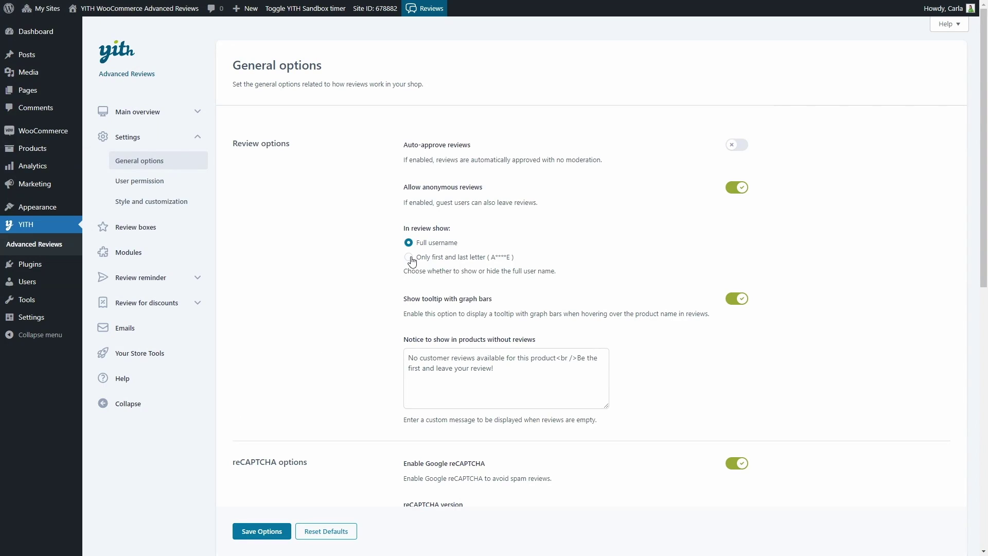
{"action": "left_click", "coordinate": [410, 258]}
{"action": "left_click", "coordinate": [271, 531]}
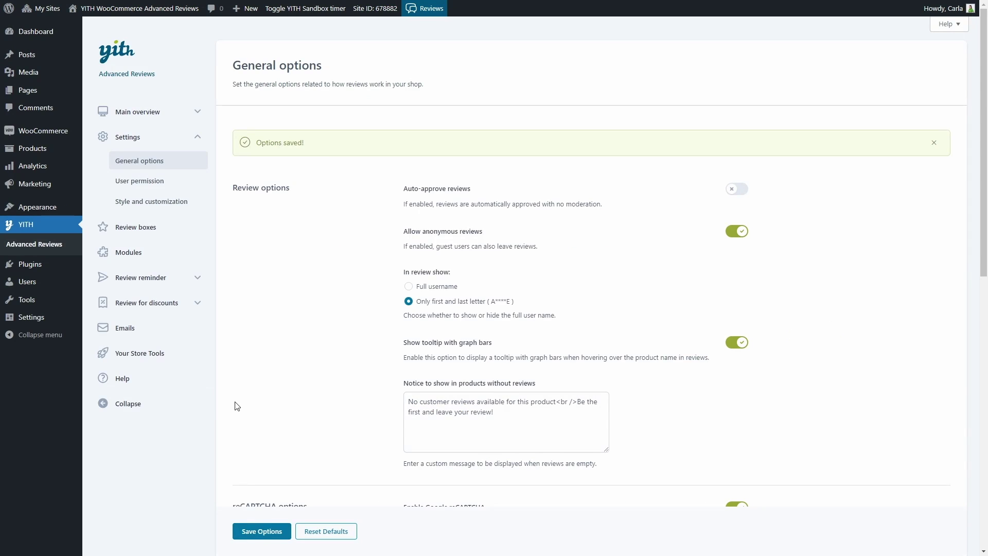
{"action": "scroll", "coordinate": [387, 254], "scroll_direction": "down", "scroll_amount": 2}
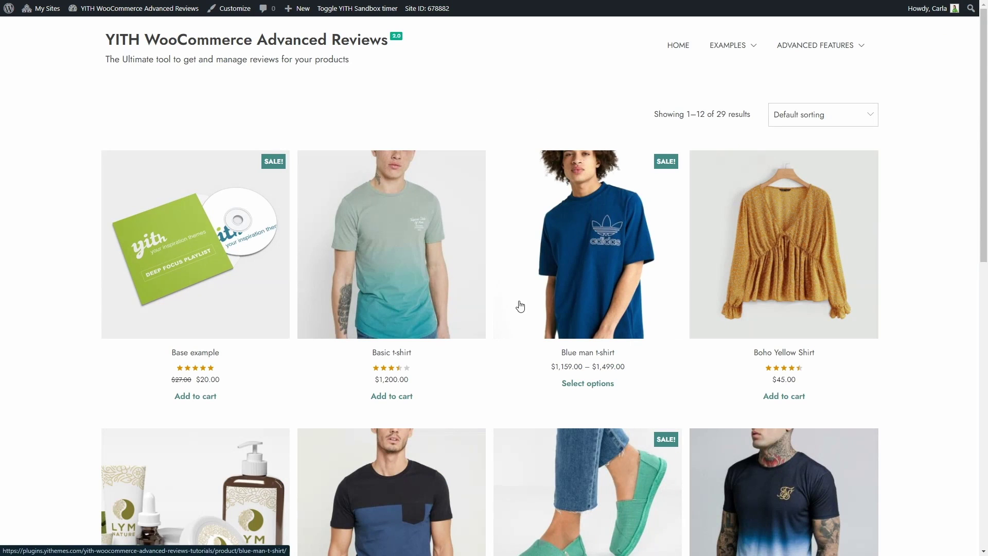
- Open the Blue man t-shirt product and examine its reviews section, including the no-reviews notice and the form for leaving a review
{"action": "left_click", "coordinate": [585, 272]}
{"action": "scroll", "coordinate": [585, 272], "scroll_direction": "down", "scroll_amount": 6}
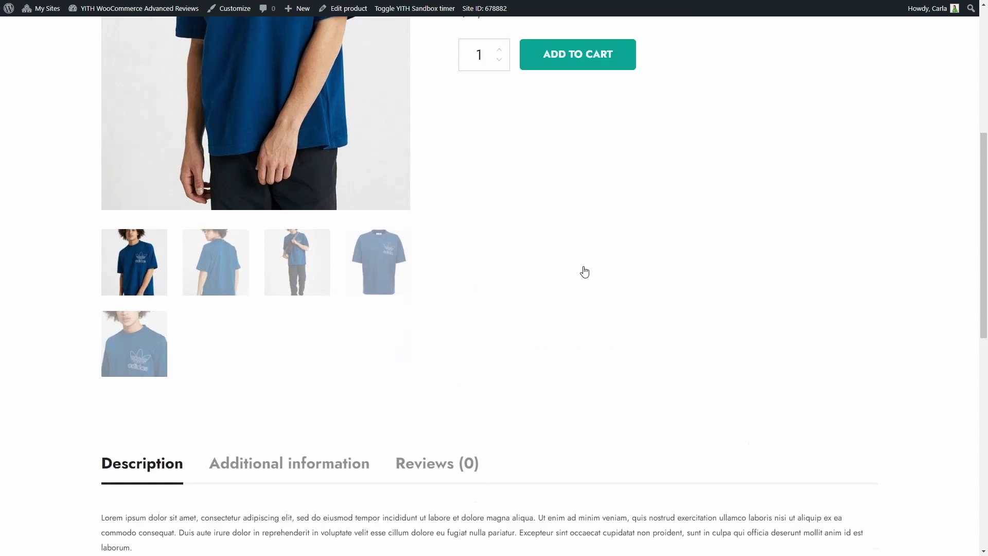
{"action": "scroll", "coordinate": [585, 283], "scroll_direction": "down", "scroll_amount": 3}
{"action": "left_click", "coordinate": [423, 337]}
{"action": "scroll", "coordinate": [441, 306], "scroll_direction": "down", "scroll_amount": 3}
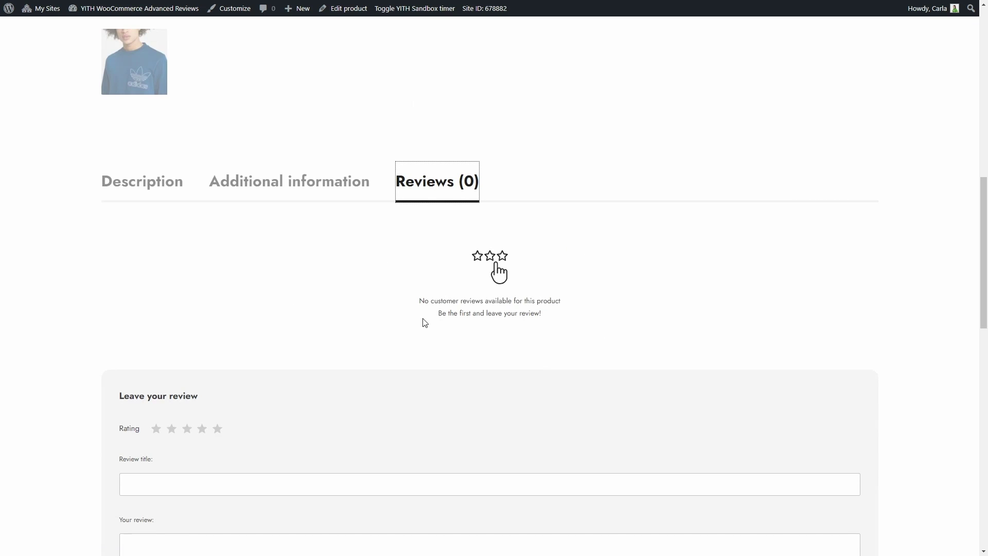
{"action": "scroll", "coordinate": [433, 320], "scroll_direction": "down", "scroll_amount": 4}
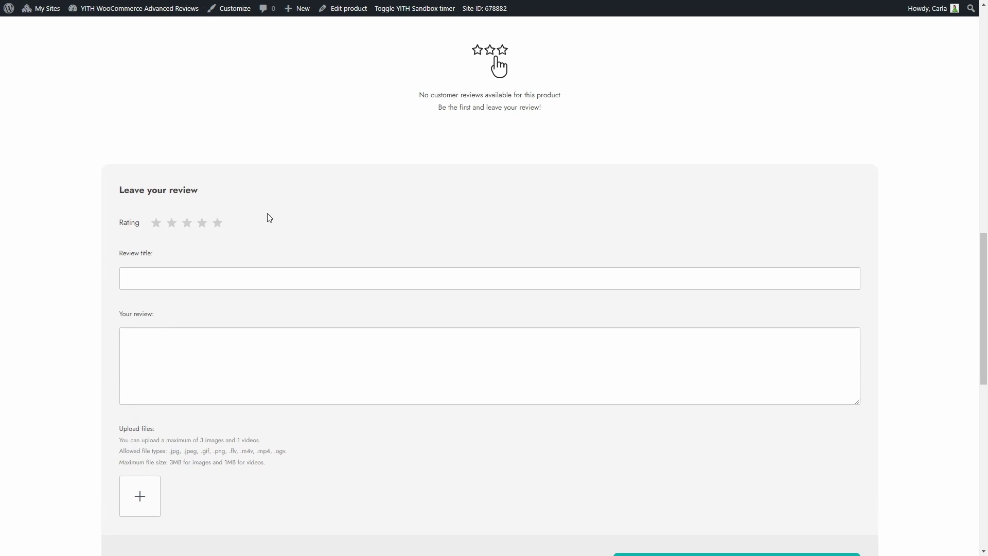
{"action": "scroll", "coordinate": [184, 276], "scroll_direction": "down", "scroll_amount": 2}
{"action": "left_click", "coordinate": [183, 274]}
{"action": "scroll", "coordinate": [183, 275], "scroll_direction": "down", "scroll_amount": 2}
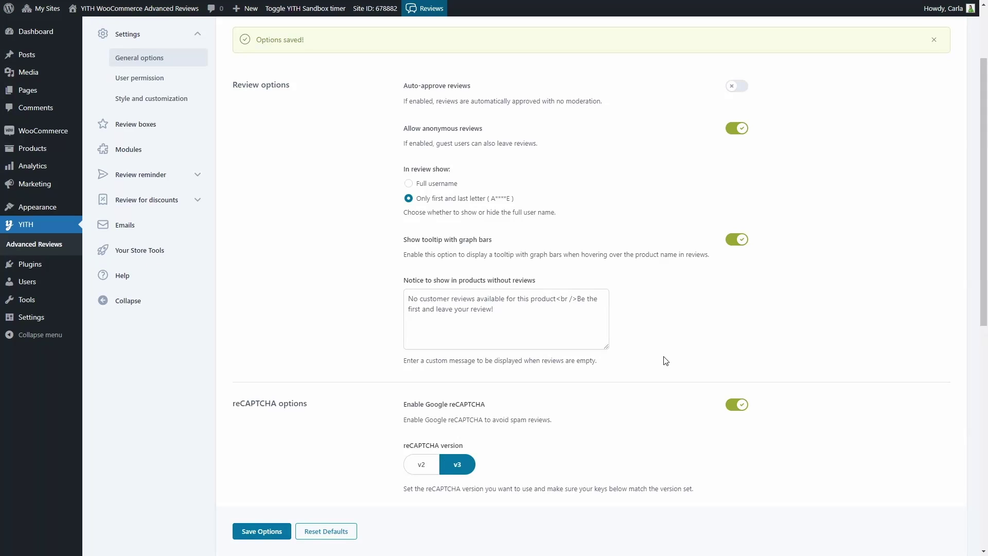
- Examine the reCAPTCHA, attachments gallery and pagination options, and inspect the gallery of review attachments on the yellow shirt's product page
{"action": "scroll", "coordinate": [662, 357], "scroll_direction": "down", "scroll_amount": 5}
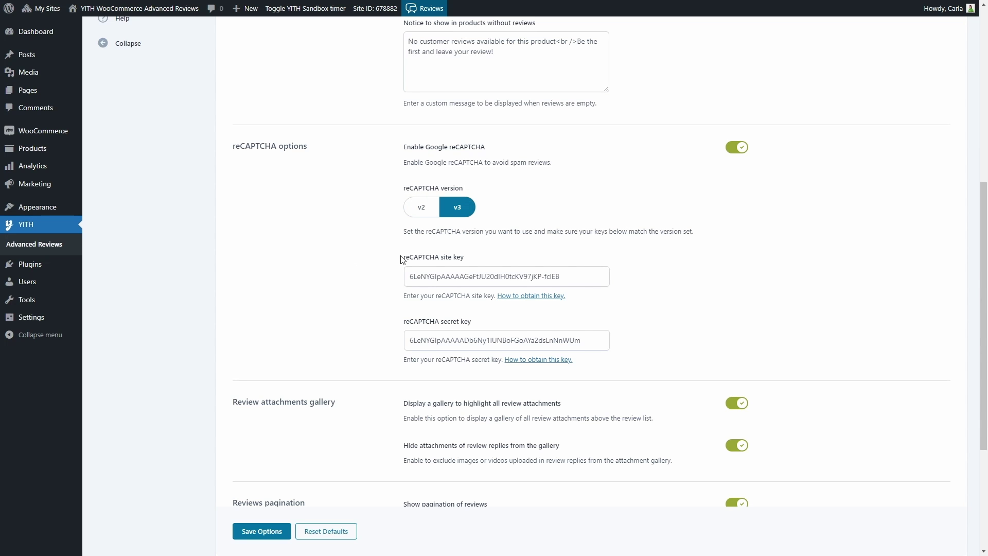
{"action": "scroll", "coordinate": [433, 328], "scroll_direction": "down", "scroll_amount": 4}
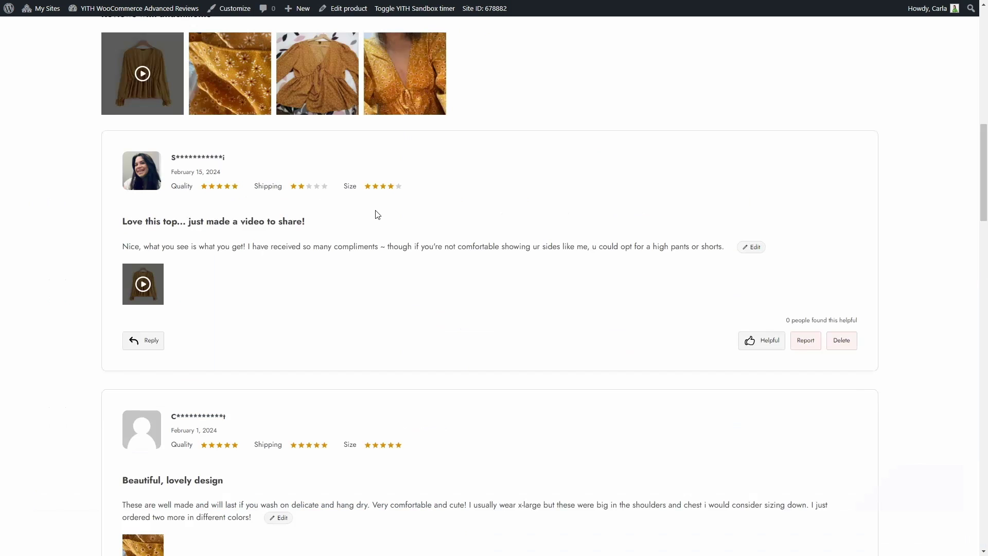
{"action": "scroll", "coordinate": [375, 211], "scroll_direction": "up", "scroll_amount": 3}
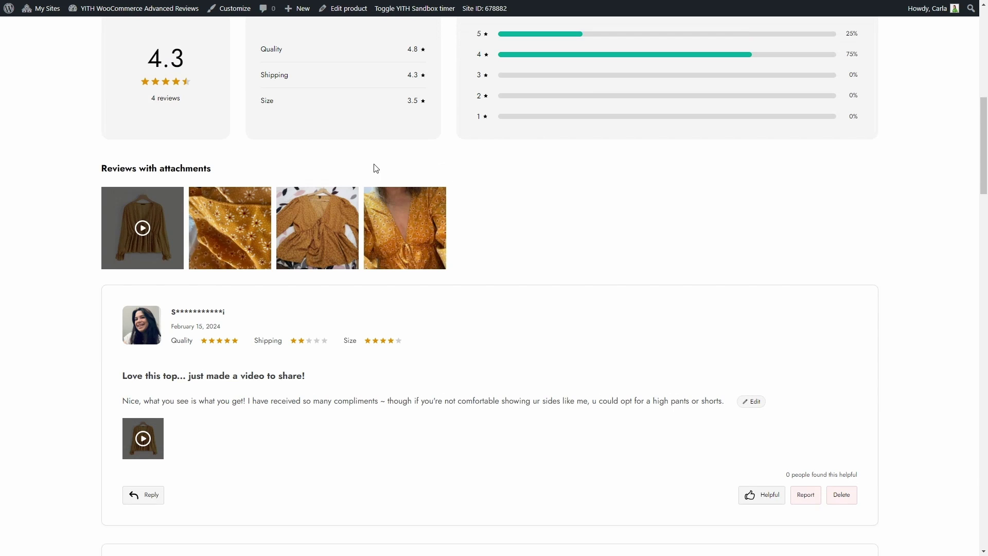
{"action": "scroll", "coordinate": [375, 169], "scroll_direction": "up", "scroll_amount": 1}
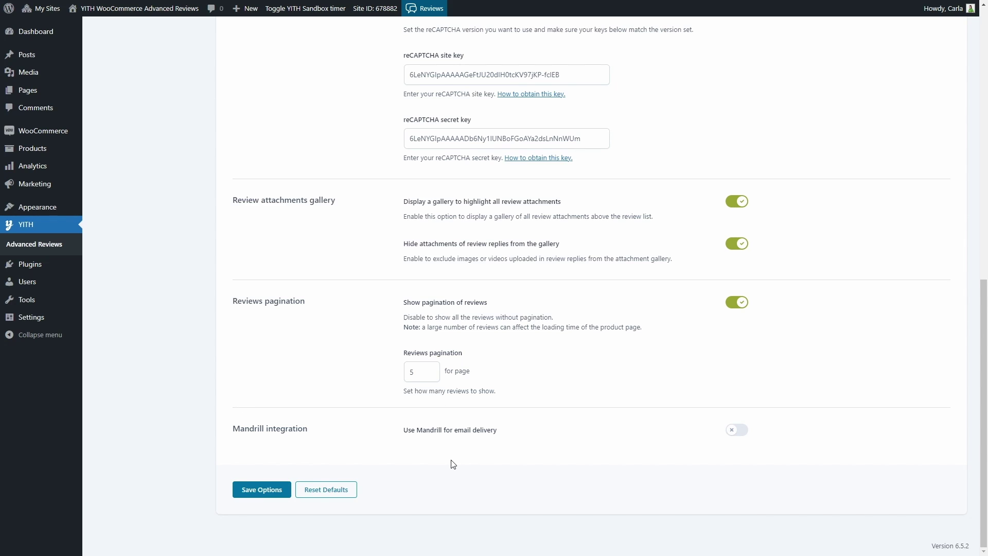
- Turn on the use of Mandrill for email delivery in the general options
{"action": "left_click", "coordinate": [740, 434]}
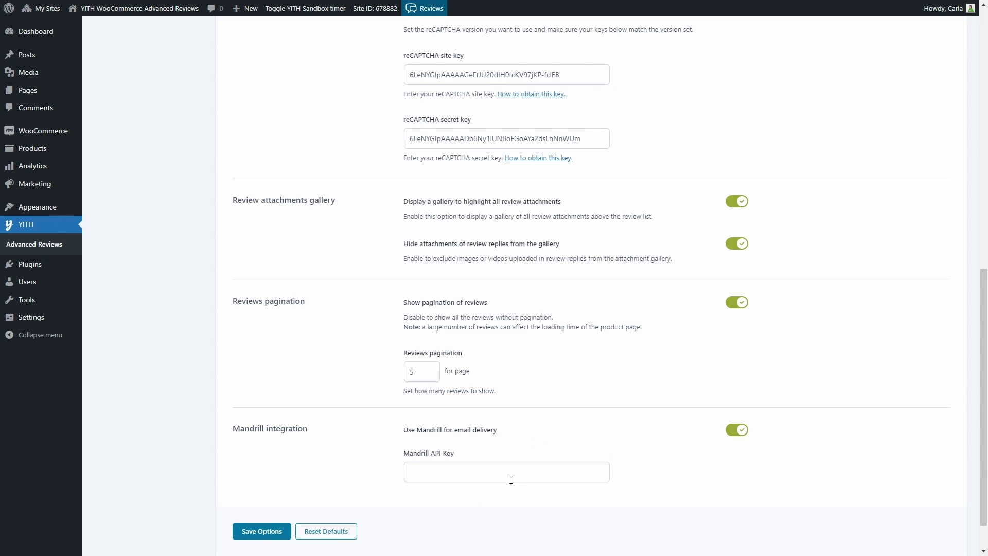
{"action": "key", "text": "Return"}
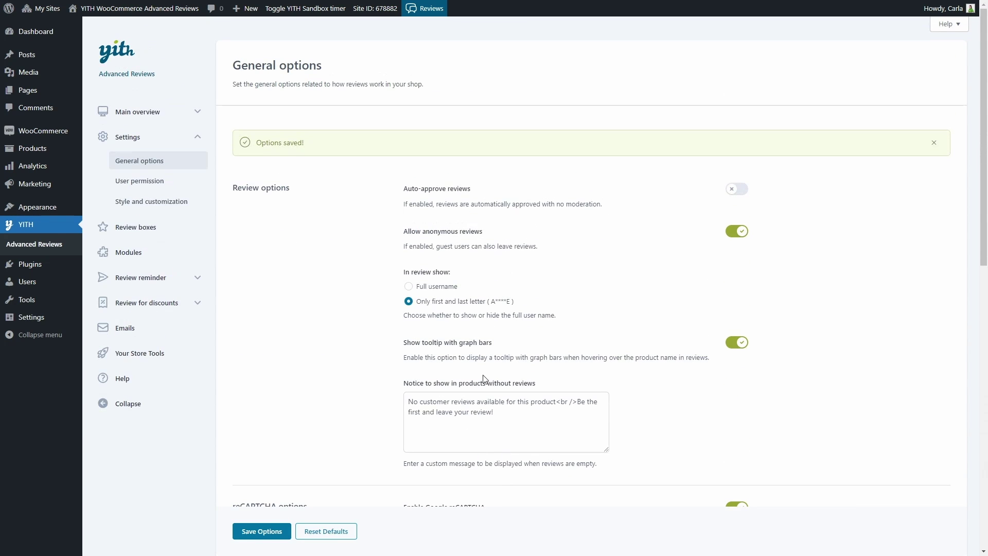
- Open the user permission settings and examine the general permissions, helpful votes, reporting rules, and image and video attachment limits
{"action": "left_click", "coordinate": [154, 186]}
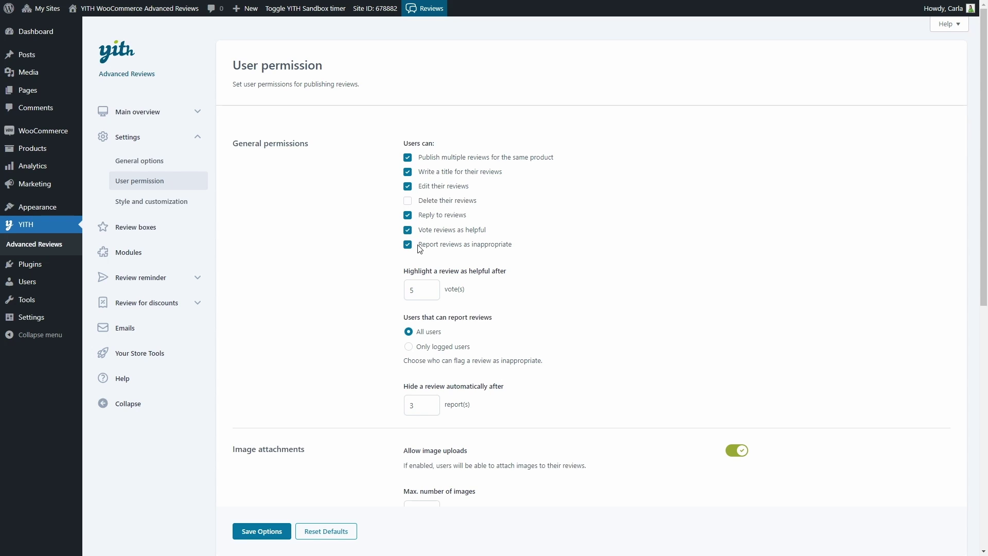
{"action": "scroll", "coordinate": [421, 249], "scroll_direction": "down", "scroll_amount": 1}
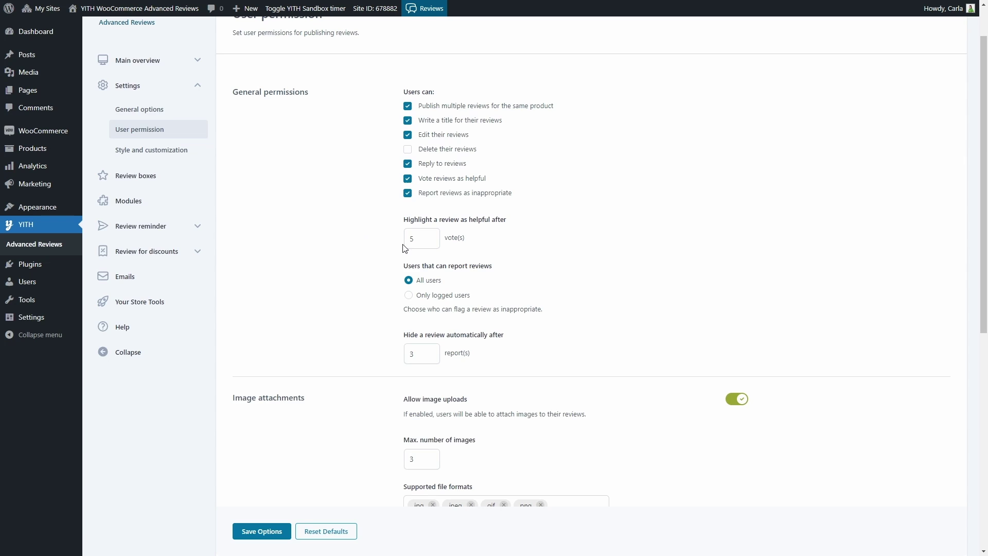
{"action": "scroll", "coordinate": [403, 247], "scroll_direction": "down", "scroll_amount": 1}
{"action": "scroll", "coordinate": [403, 249], "scroll_direction": "down", "scroll_amount": 1}
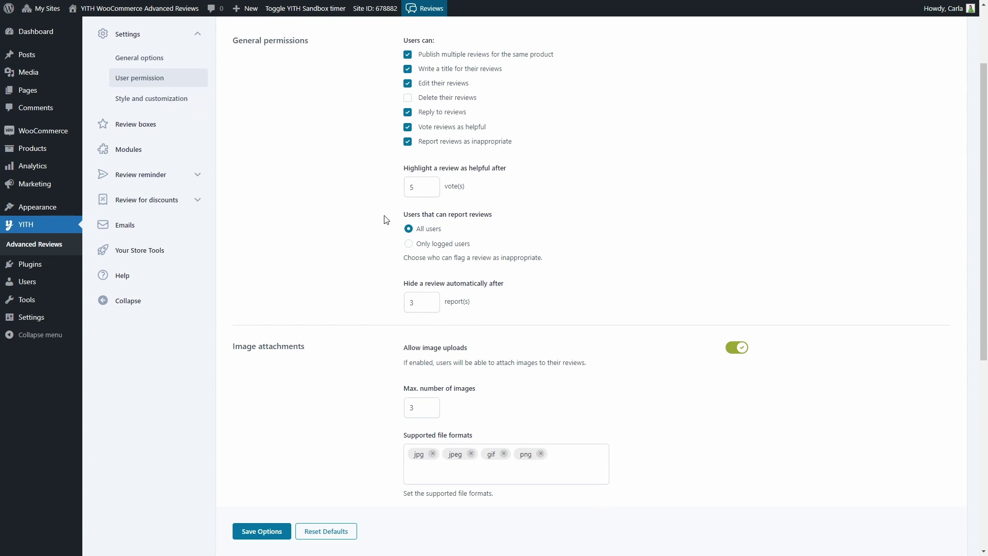
{"action": "scroll", "coordinate": [387, 220], "scroll_direction": "down", "scroll_amount": 1}
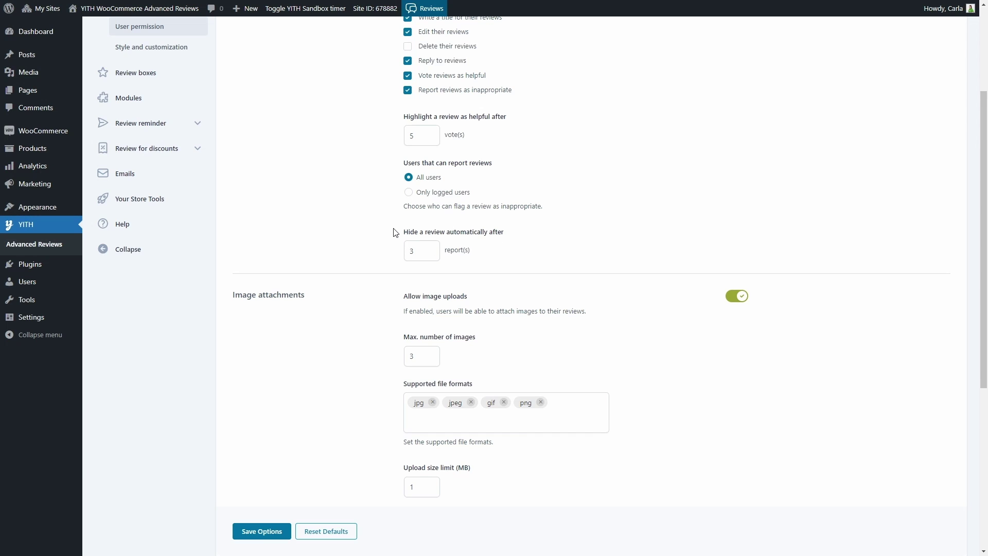
{"action": "scroll", "coordinate": [395, 233], "scroll_direction": "down", "scroll_amount": 2}
{"action": "scroll", "coordinate": [396, 232], "scroll_direction": "down", "scroll_amount": 2}
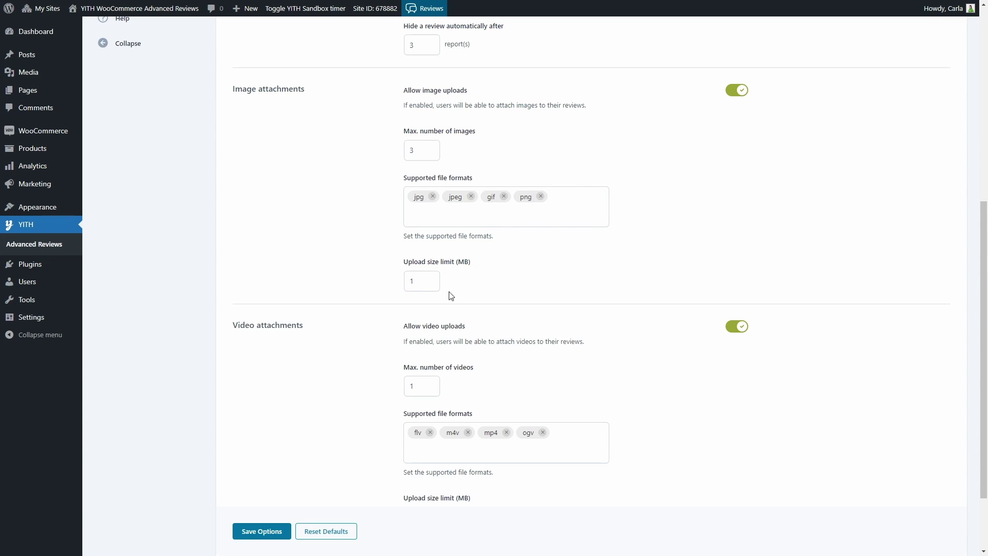
{"action": "scroll", "coordinate": [461, 280], "scroll_direction": "down", "scroll_amount": 2}
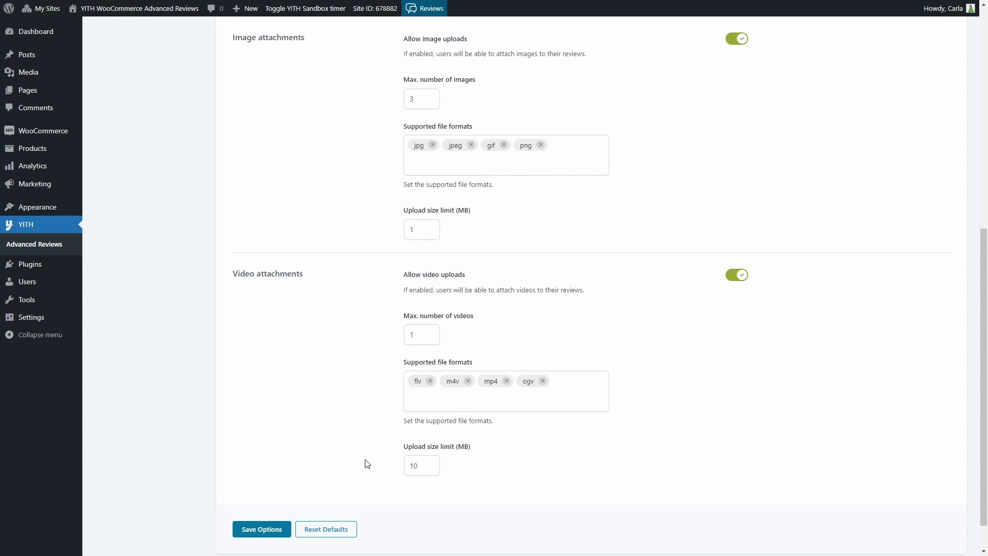
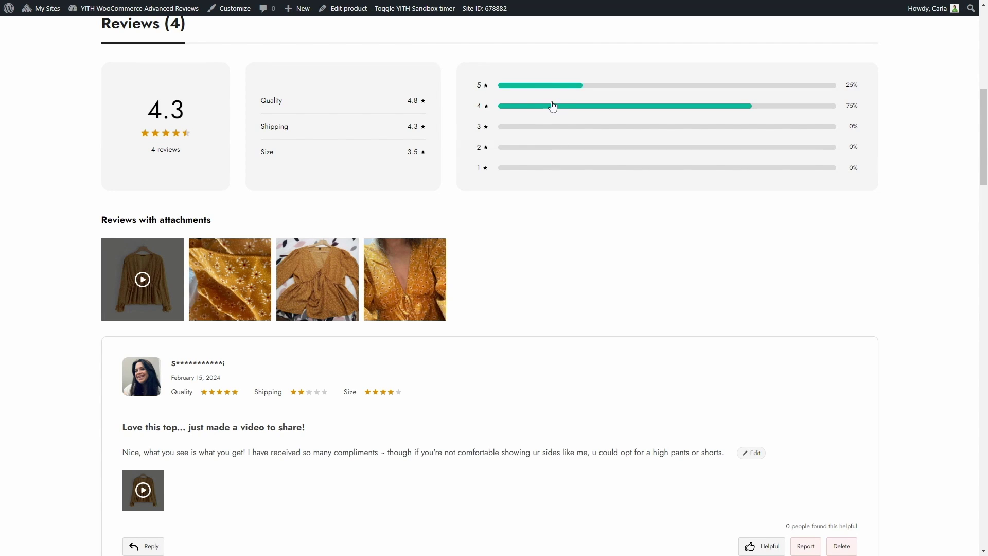
- Check the Boho Yellow Shirt's 5-star reviews, and turn off and save showing filtered reviews on a modal window in the style settings
{"action": "left_click", "coordinate": [557, 91]}
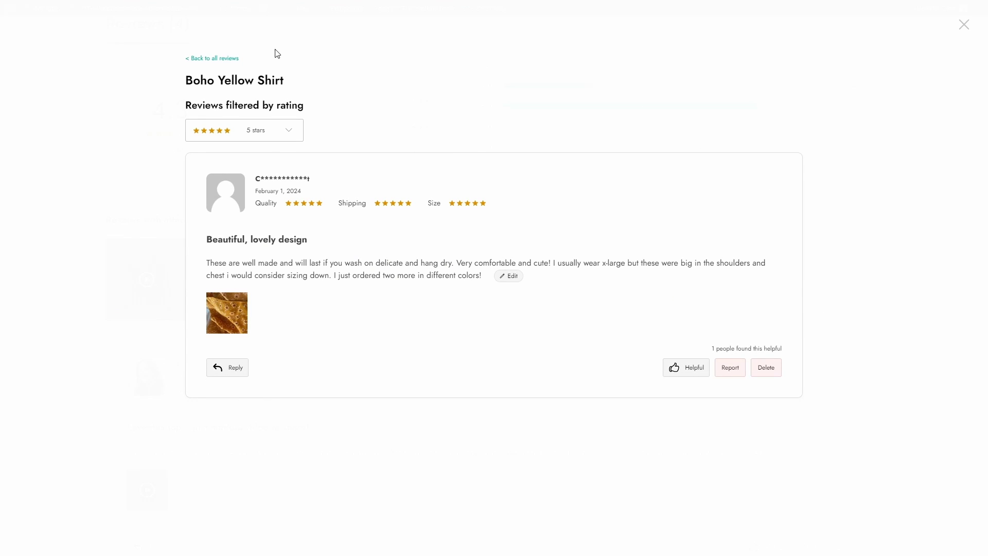
{"action": "left_click", "coordinate": [214, 58]}
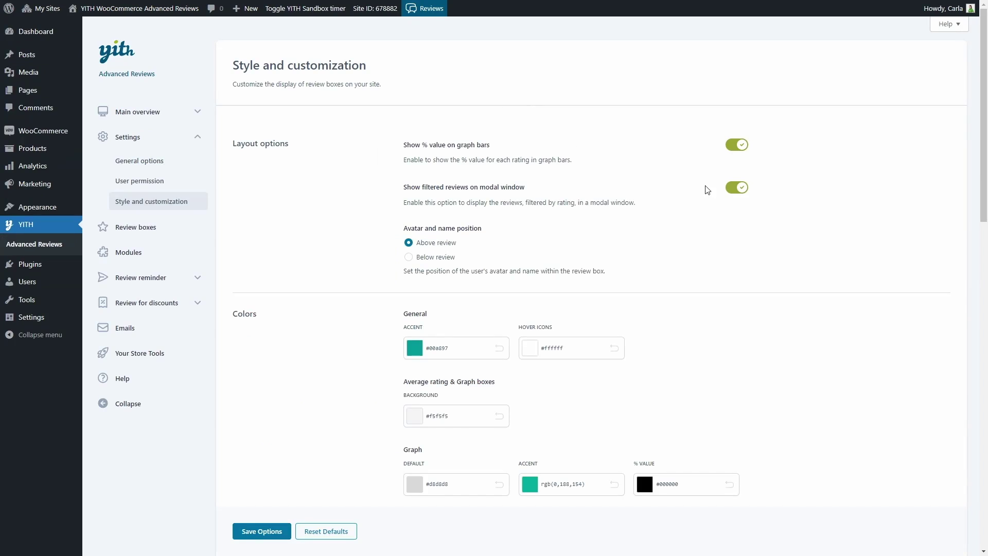
{"action": "left_click", "coordinate": [736, 187]}
{"action": "left_click", "coordinate": [261, 530]}
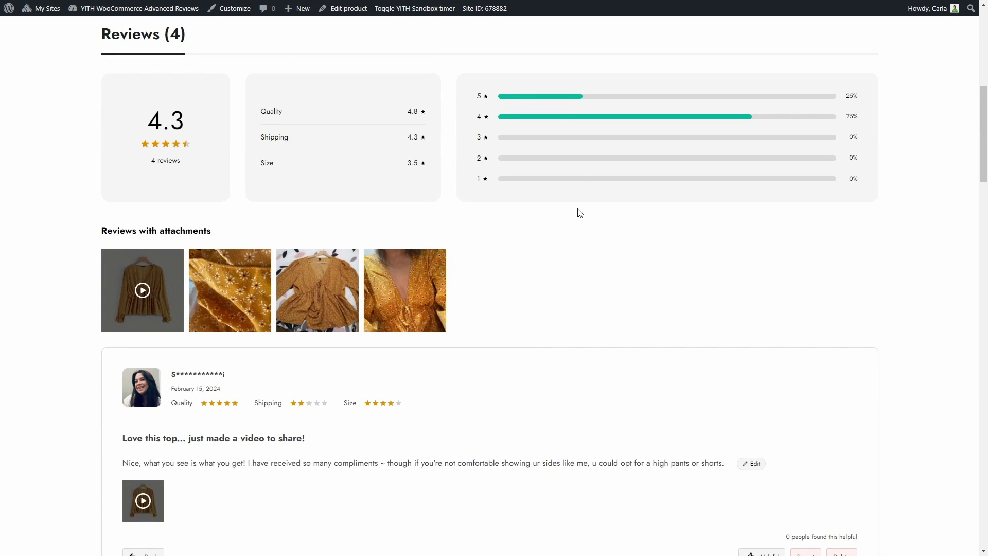
- Filter the yellow shirt's reviews by 5 stars on the product page, examine the filtered list, and remove the filter
{"action": "left_click", "coordinate": [548, 97]}
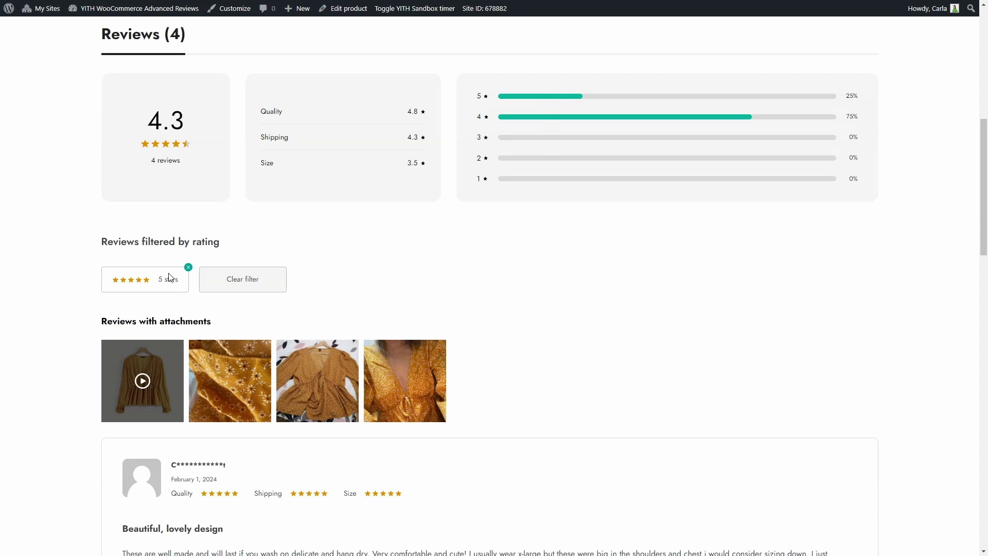
{"action": "scroll", "coordinate": [170, 278], "scroll_direction": "down", "scroll_amount": 2}
{"action": "scroll", "coordinate": [60, 382], "scroll_direction": "down", "scroll_amount": 4}
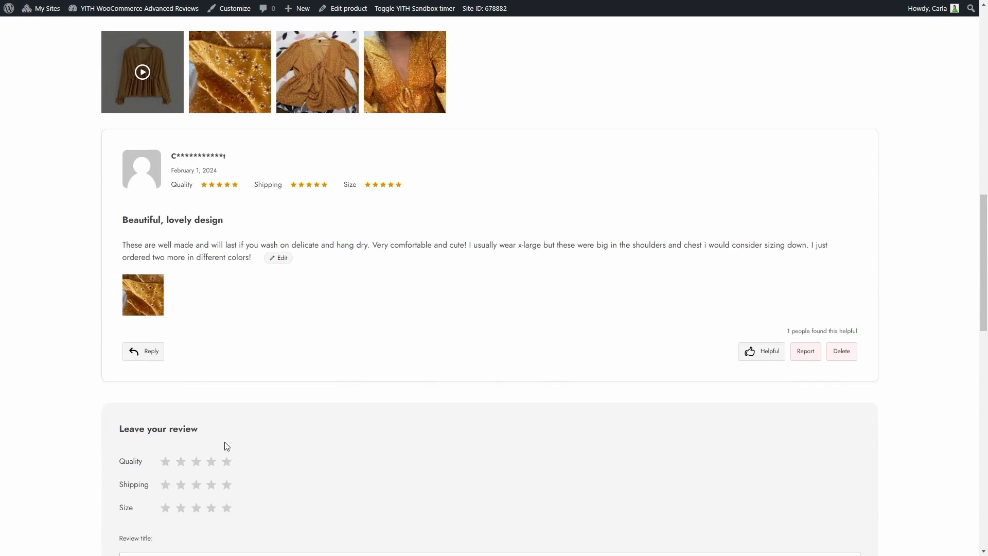
{"action": "scroll", "coordinate": [550, 221], "scroll_direction": "up", "scroll_amount": 4}
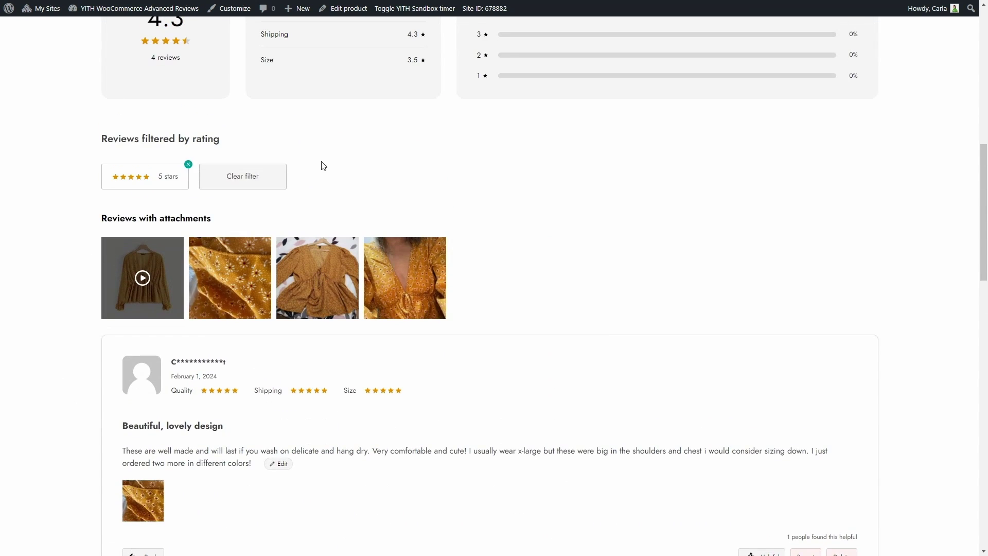
{"action": "left_click", "coordinate": [188, 165]}
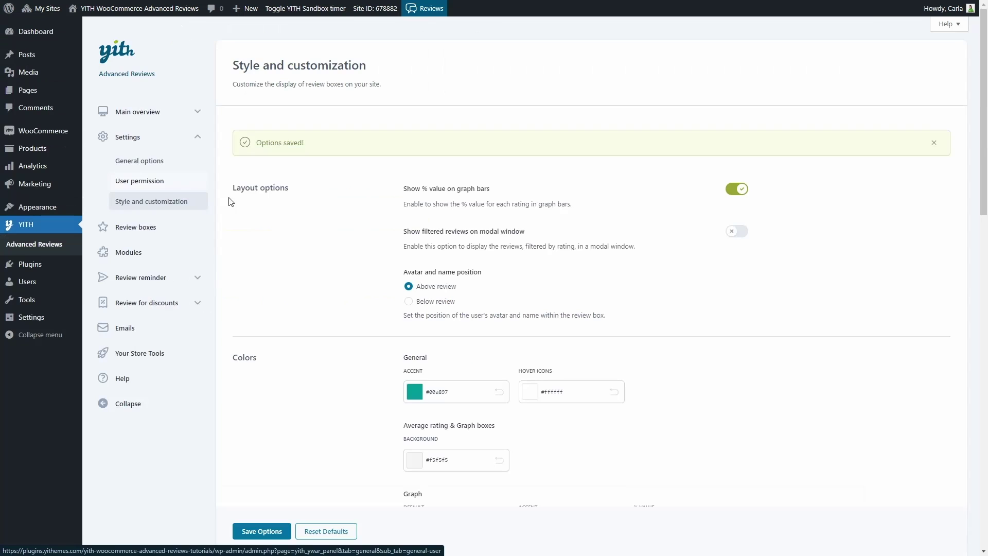
- Examine the style settings for avatar and name position, colors, and the staff and featured review badges
{"action": "scroll", "coordinate": [342, 210], "scroll_direction": "down", "scroll_amount": 3}
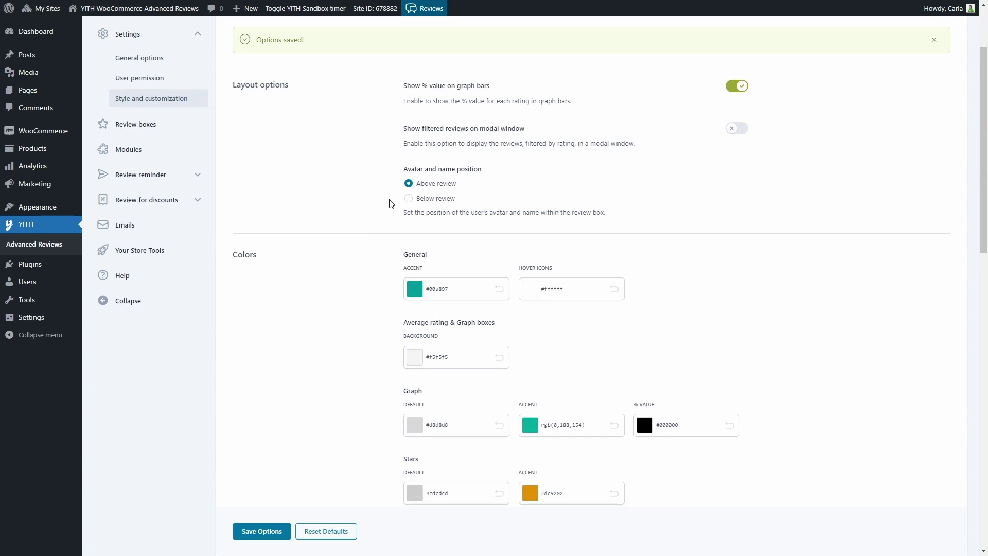
{"action": "scroll", "coordinate": [390, 203], "scroll_direction": "down", "scroll_amount": 2}
{"action": "scroll", "coordinate": [287, 397], "scroll_direction": "down", "scroll_amount": 3}
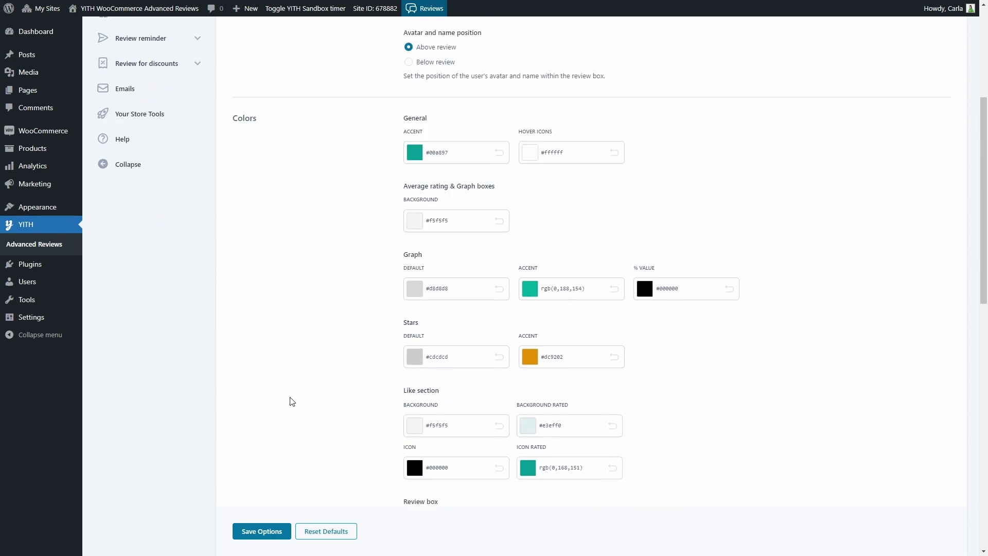
{"action": "scroll", "coordinate": [750, 346], "scroll_direction": "up", "scroll_amount": 3}
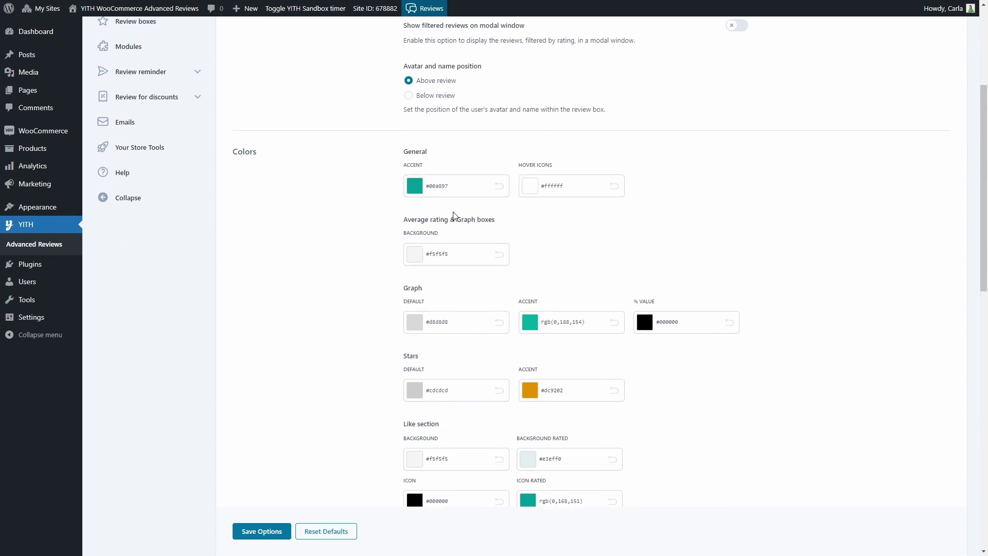
{"action": "scroll", "coordinate": [362, 431], "scroll_direction": "down", "scroll_amount": 12}
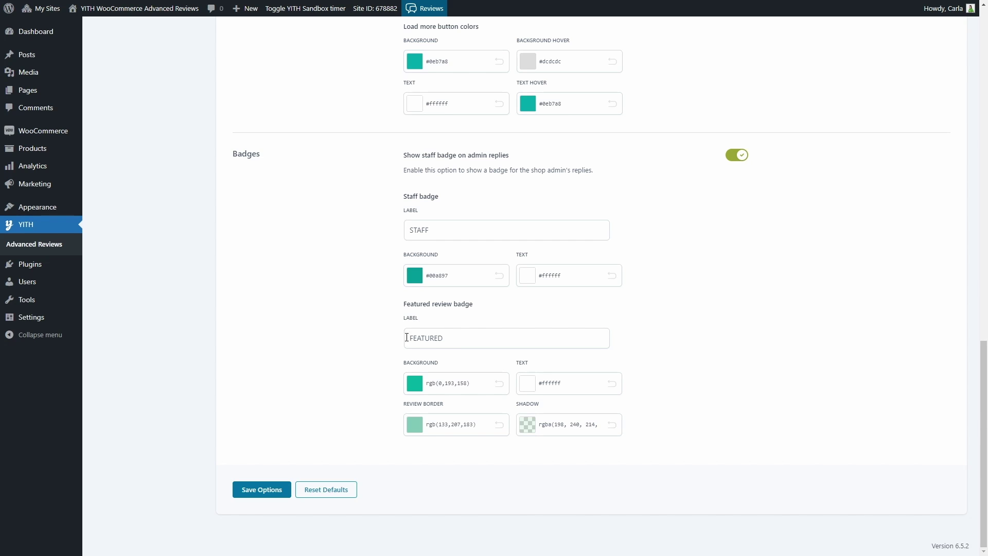
{"action": "scroll", "coordinate": [293, 345], "scroll_direction": "up", "scroll_amount": 15}
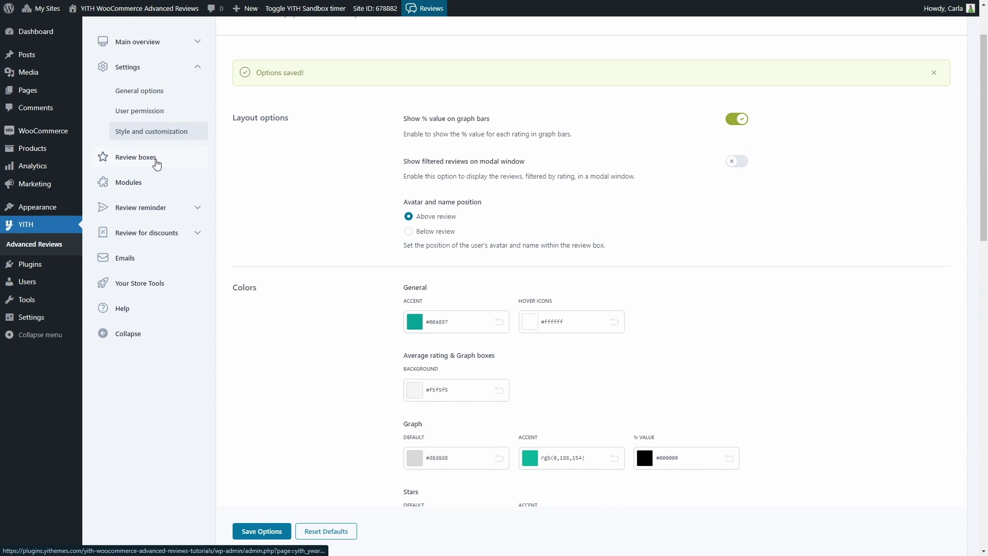
- Open the review boxes and examine the General box's options, turning multi-criteria on to view the criteria field and back off
{"action": "left_click", "coordinate": [157, 164]}
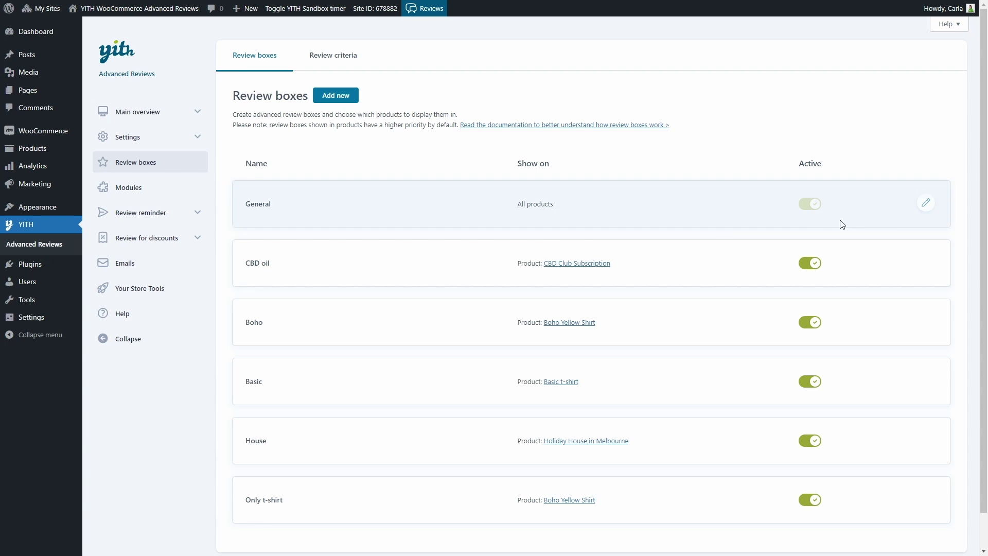
{"action": "left_click", "coordinate": [921, 205]}
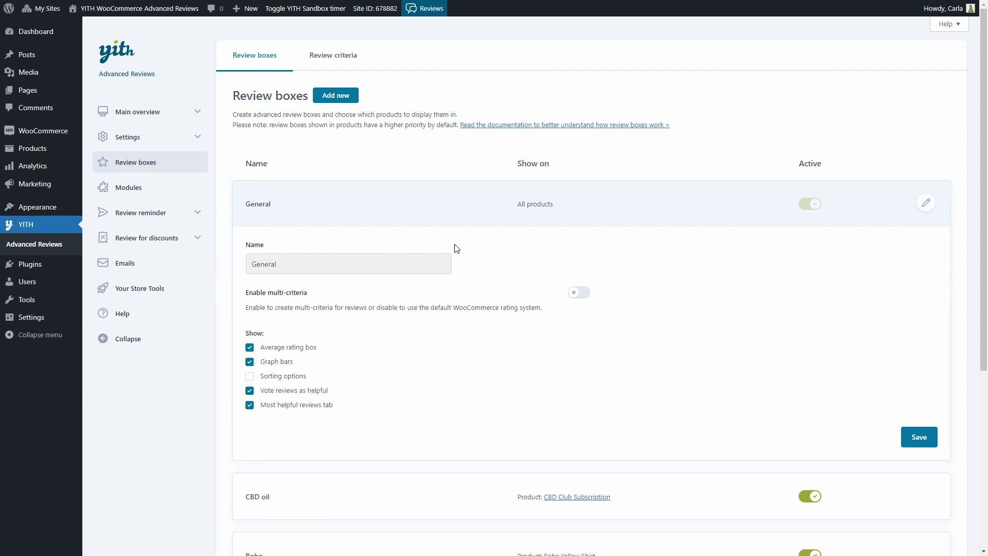
{"action": "left_click", "coordinate": [583, 294]}
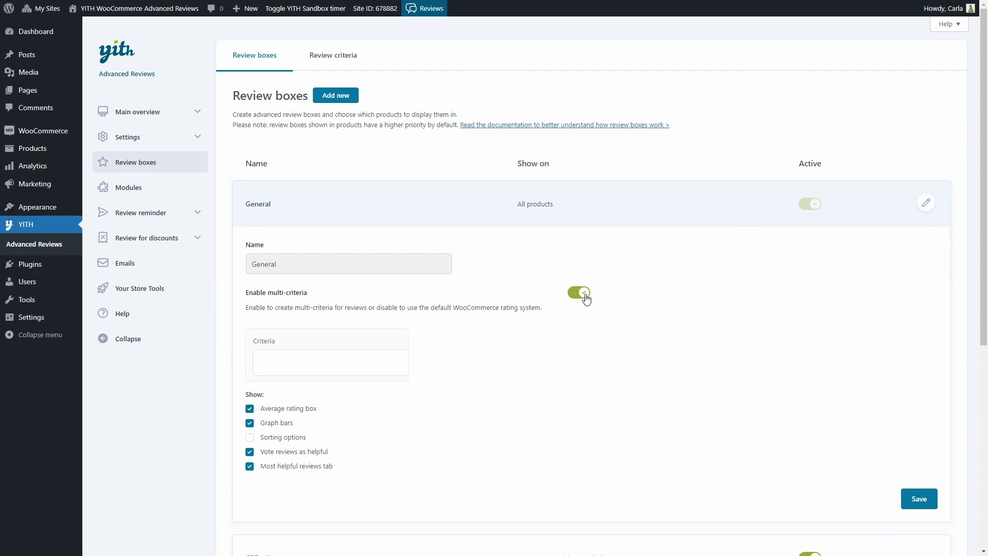
{"action": "left_click", "coordinate": [585, 295]}
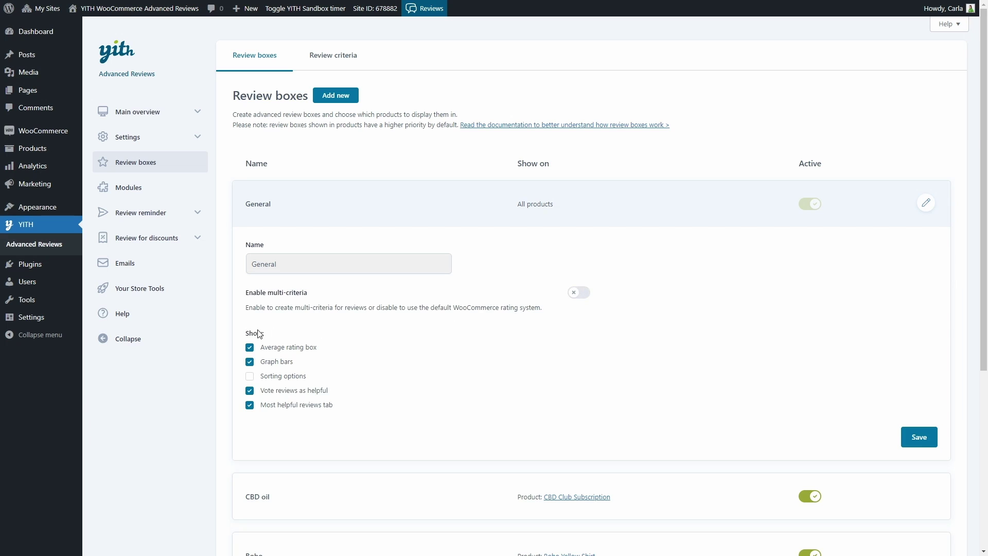
{"action": "scroll", "coordinate": [360, 427], "scroll_direction": "down", "scroll_amount": 2}
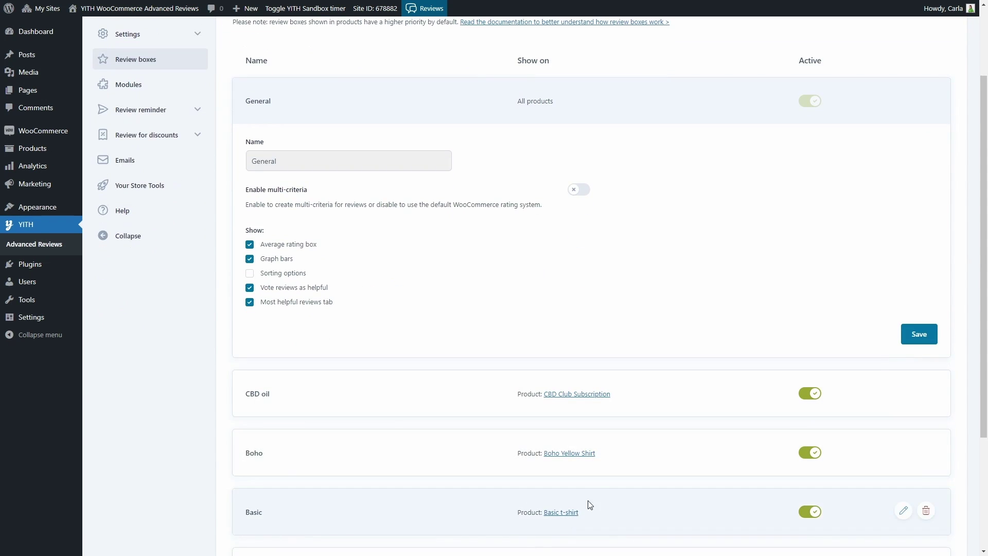
{"action": "scroll", "coordinate": [604, 473], "scroll_direction": "up", "scroll_amount": 3}
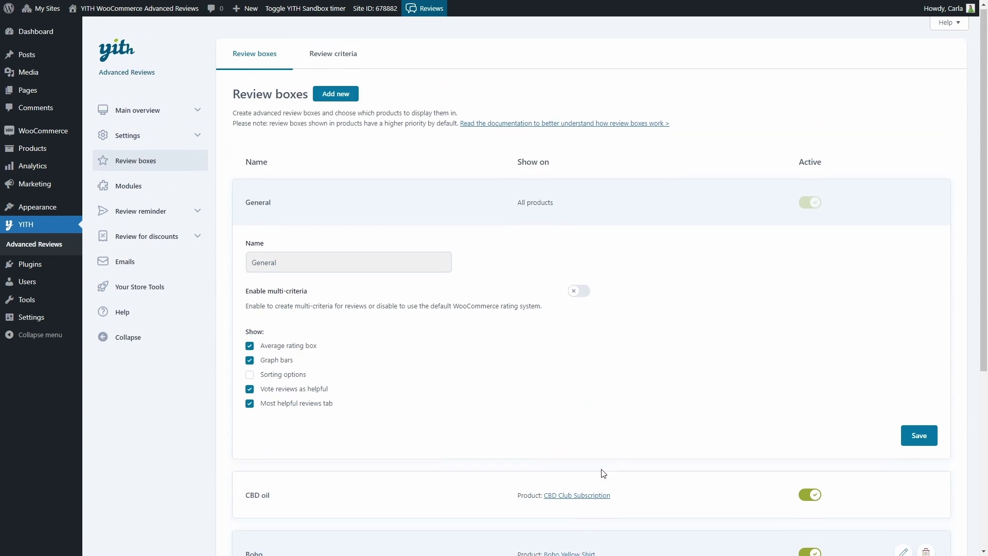
- Add a new review box, view its empty options, and delete the unnamed box
{"action": "left_click", "coordinate": [330, 100]}
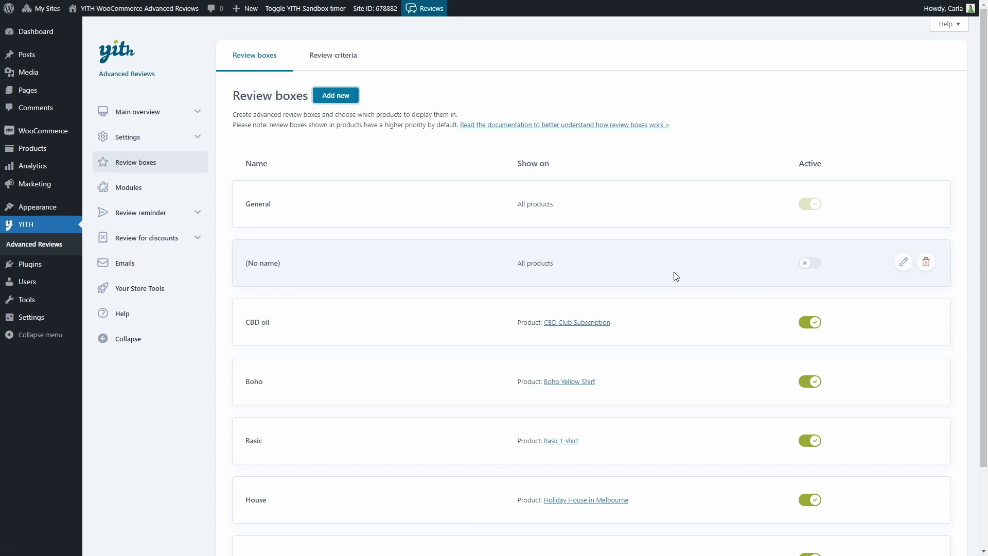
{"action": "left_click", "coordinate": [903, 264]}
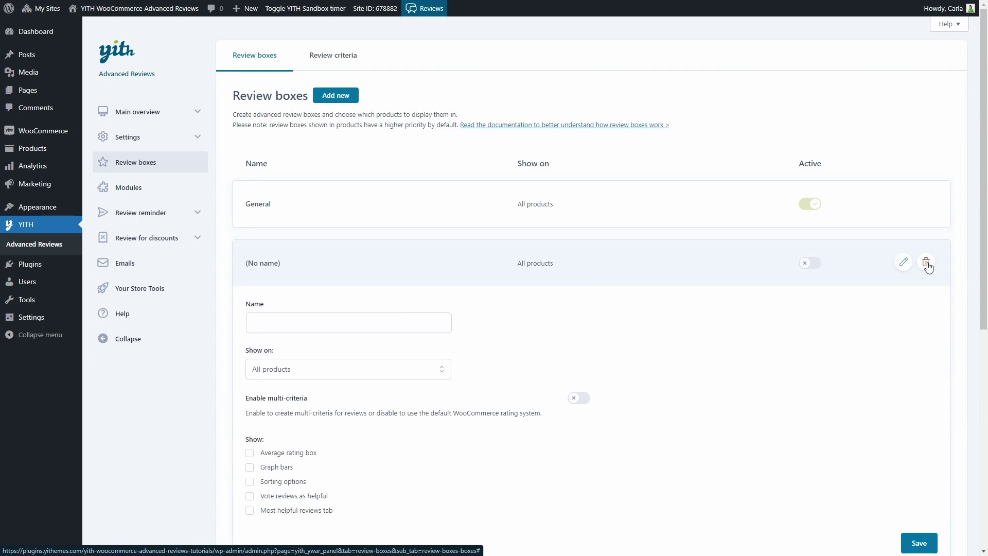
{"action": "left_click", "coordinate": [927, 264]}
{"action": "left_click", "coordinate": [565, 301]}
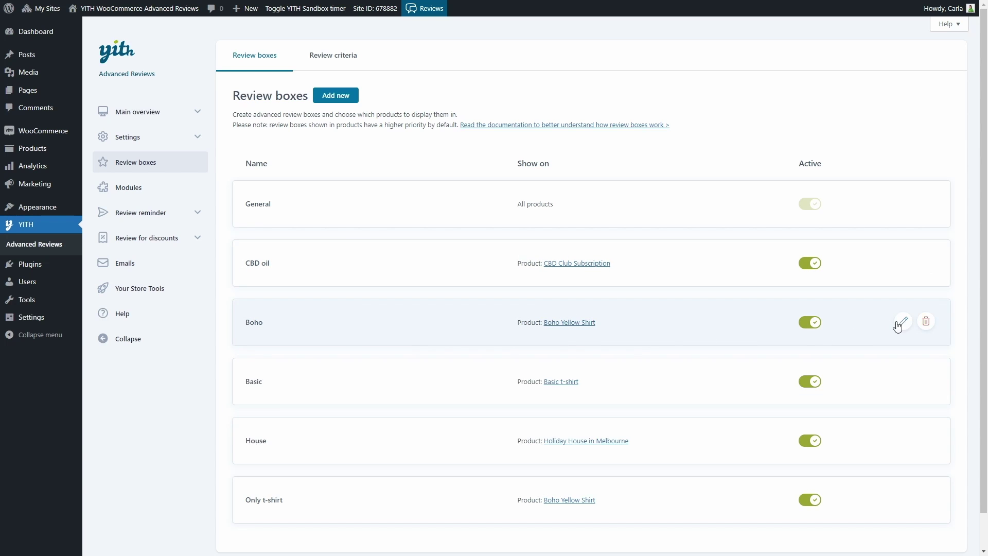
- Open the Boho review box and examine where it can be shown, including the product, category and tag selections
{"action": "left_click", "coordinate": [905, 324]}
{"action": "scroll", "coordinate": [851, 283], "scroll_direction": "down", "scroll_amount": 4}
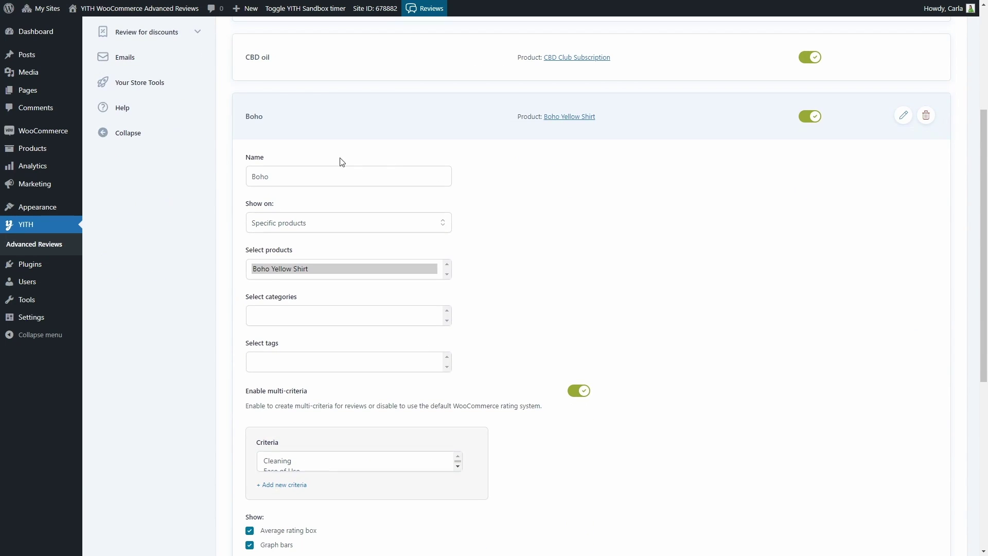
{"action": "left_click", "coordinate": [340, 220]}
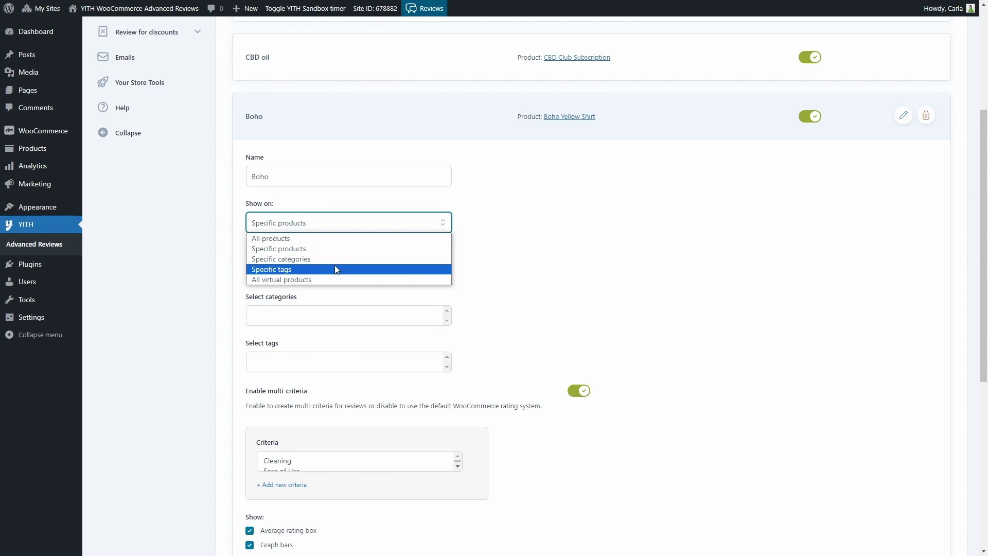
{"action": "left_click", "coordinate": [349, 224]}
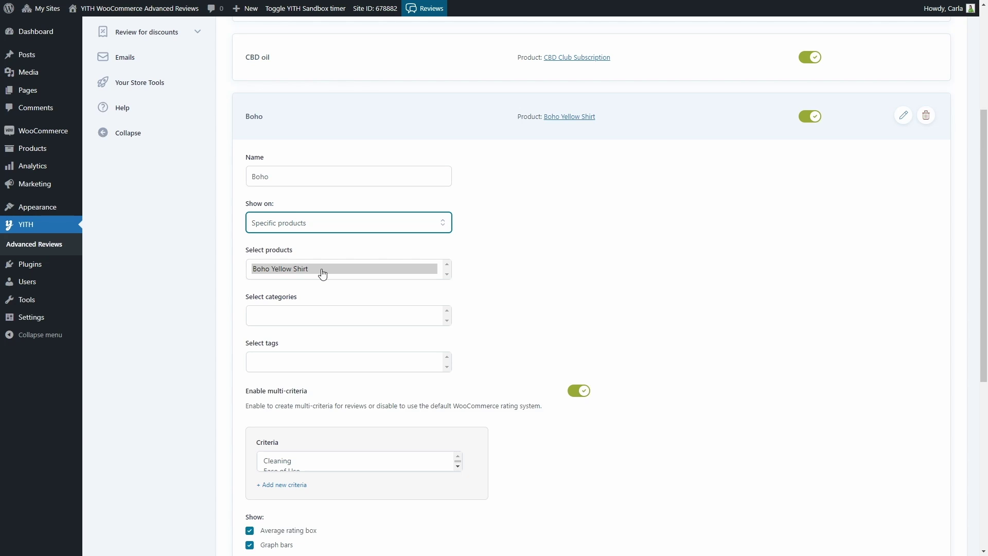
{"action": "scroll", "coordinate": [323, 273], "scroll_direction": "down", "scroll_amount": 2}
{"action": "left_click", "coordinate": [278, 220]}
{"action": "left_click", "coordinate": [285, 261]}
- Examine the Boho box's multi-criteria list, and view the new criterion form before cancelling it
{"action": "scroll", "coordinate": [284, 260], "scroll_direction": "down", "scroll_amount": 2}
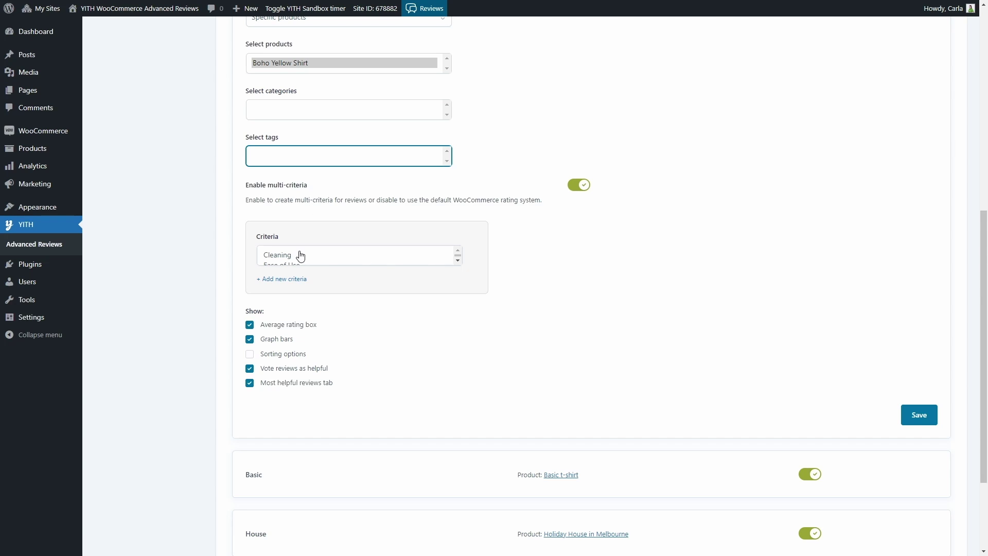
{"action": "left_click", "coordinate": [457, 261]}
{"action": "left_click", "coordinate": [453, 261]}
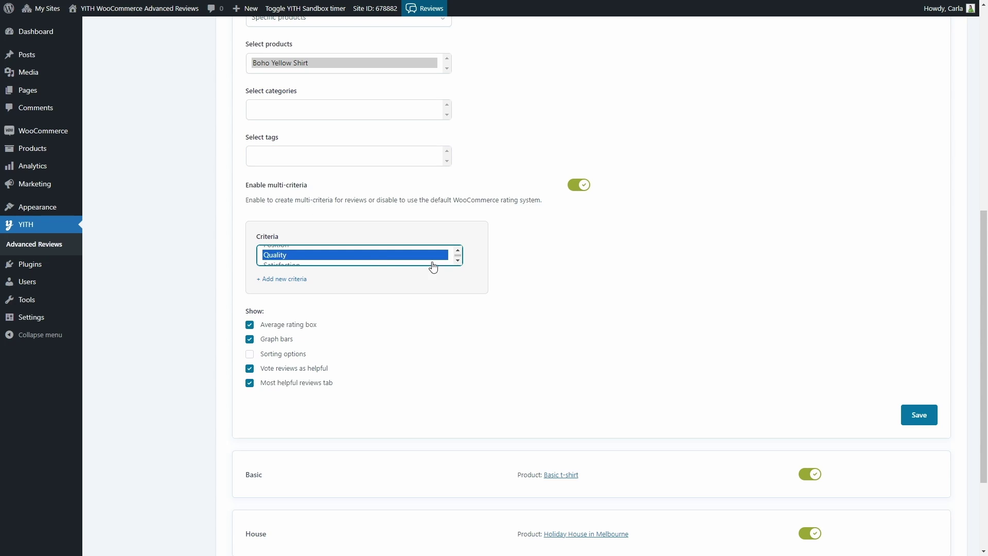
{"action": "key", "text": "Down"}
{"action": "key", "text": "Down"}
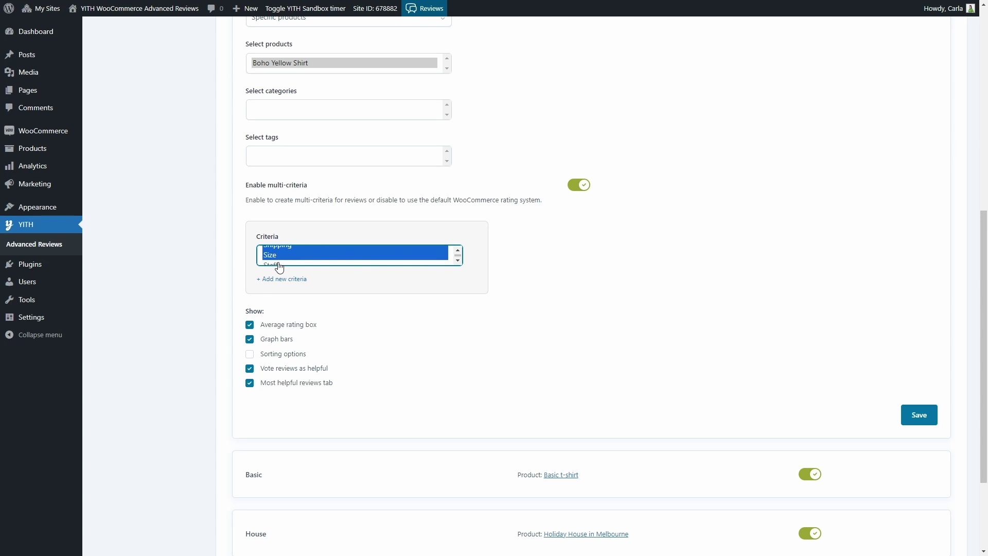
{"action": "left_click", "coordinate": [289, 280]}
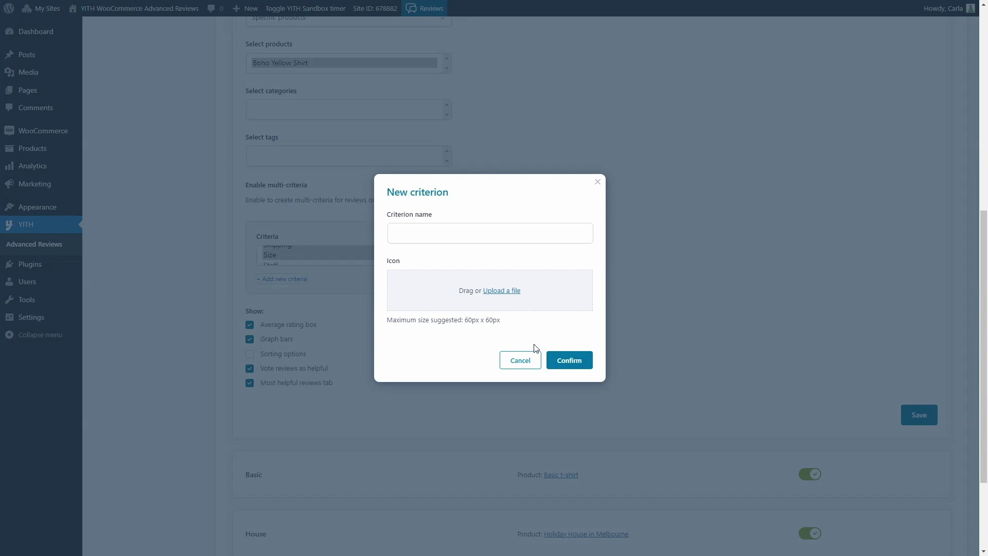
{"action": "left_click", "coordinate": [523, 361]}
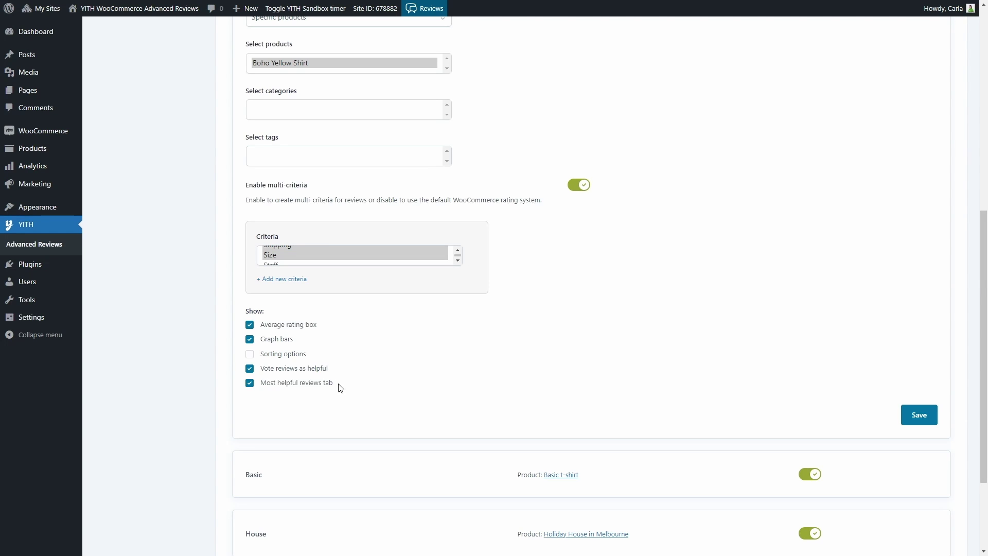
- Go to the plugin's modules, and disable and re-enable the Review reminder module
{"action": "scroll", "coordinate": [339, 387], "scroll_direction": "up", "scroll_amount": 8}
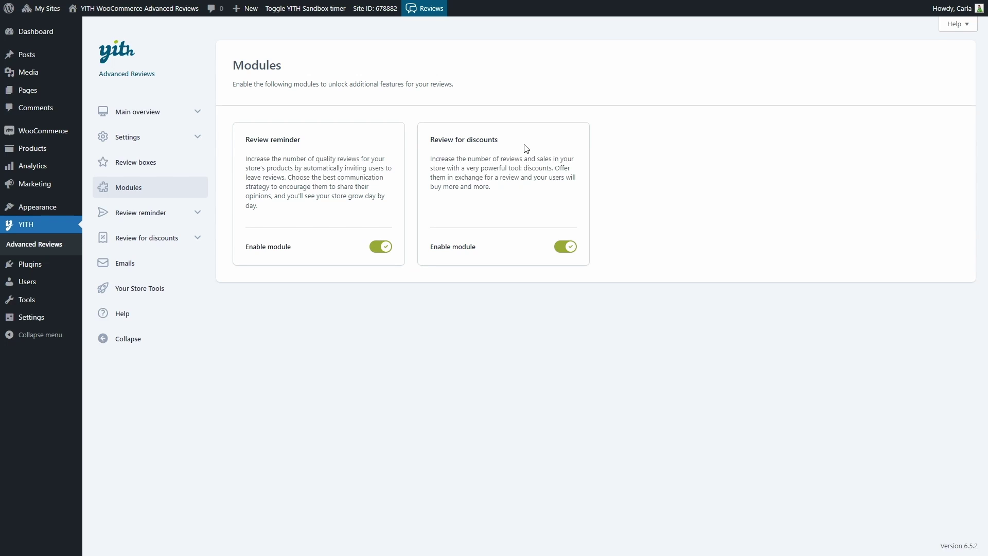
{"action": "left_click", "coordinate": [380, 247]}
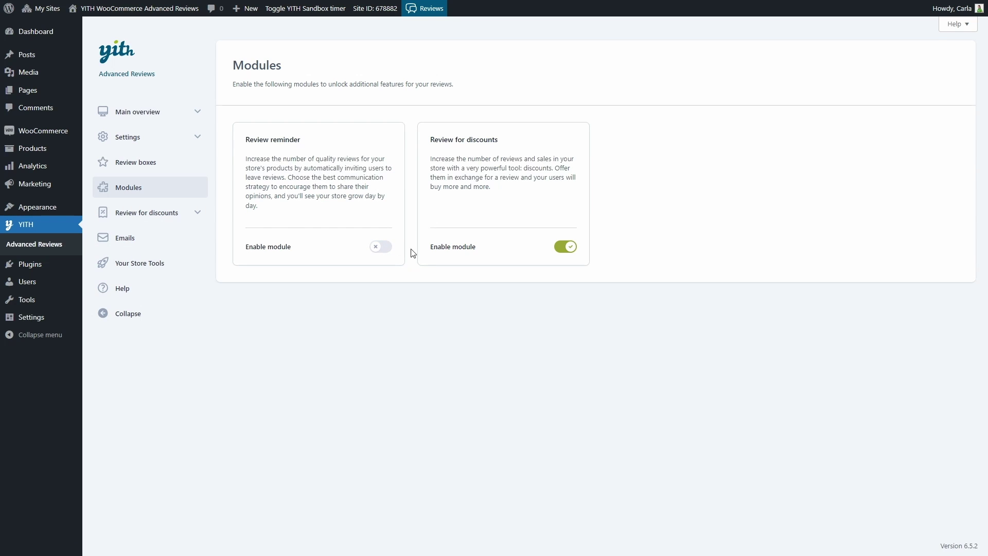
{"action": "left_click", "coordinate": [379, 247]}
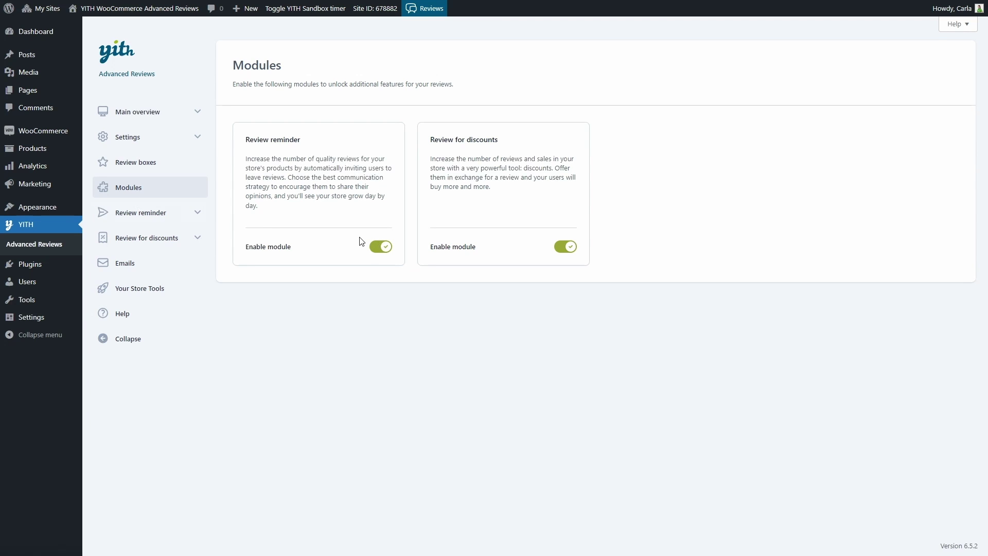
- Open the Review reminder general options and examine the GDPR consent checkbox text for the checkout page
{"action": "left_click", "coordinate": [157, 217]}
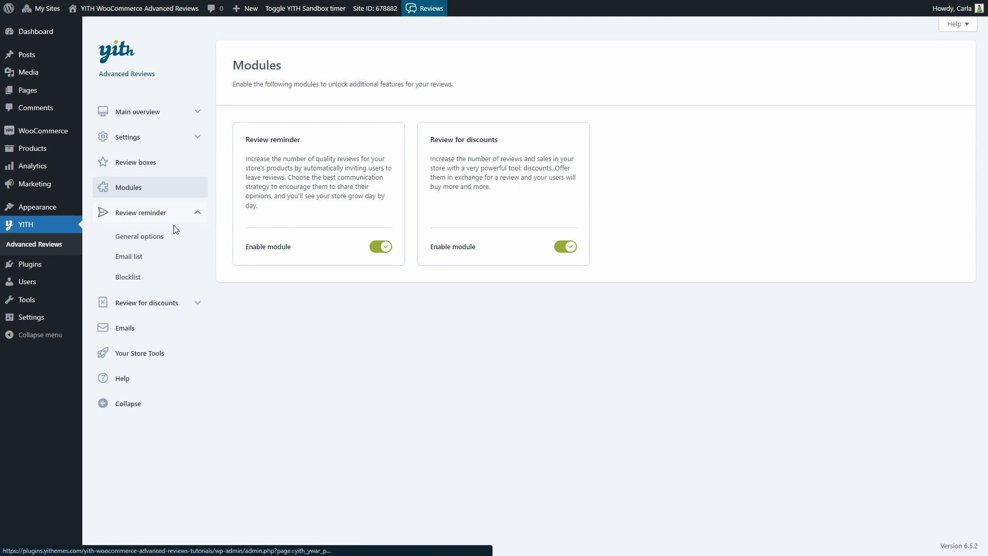
{"action": "left_click", "coordinate": [157, 245]}
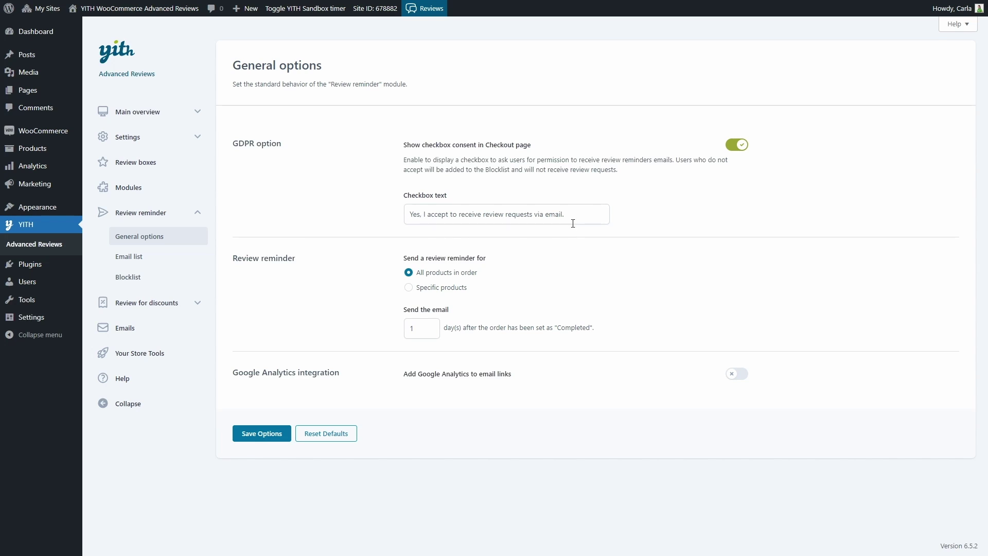
{"action": "left_click", "coordinate": [407, 214]}
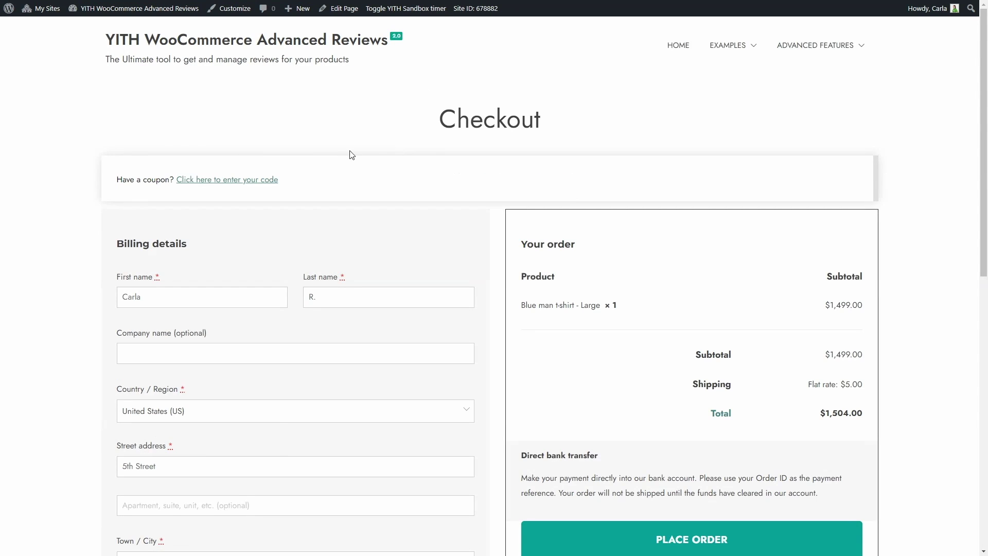
- Find the review request consent checkbox in the checkout page's billing details, and tick and untick it
{"action": "scroll", "coordinate": [162, 345], "scroll_direction": "down", "scroll_amount": 1}
{"action": "scroll", "coordinate": [165, 353], "scroll_direction": "down", "scroll_amount": 10}
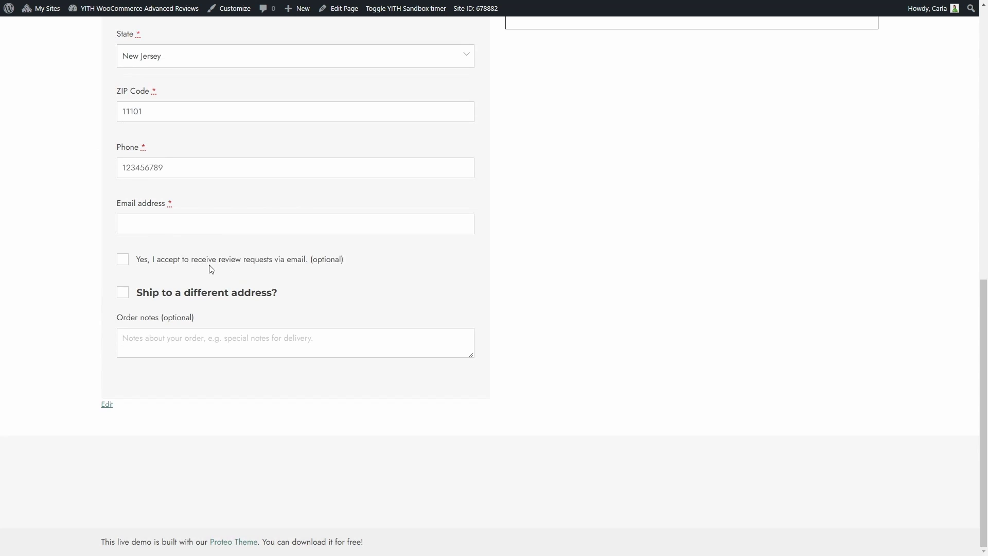
{"action": "left_click", "coordinate": [122, 262]}
{"action": "left_click", "coordinate": [123, 264]}
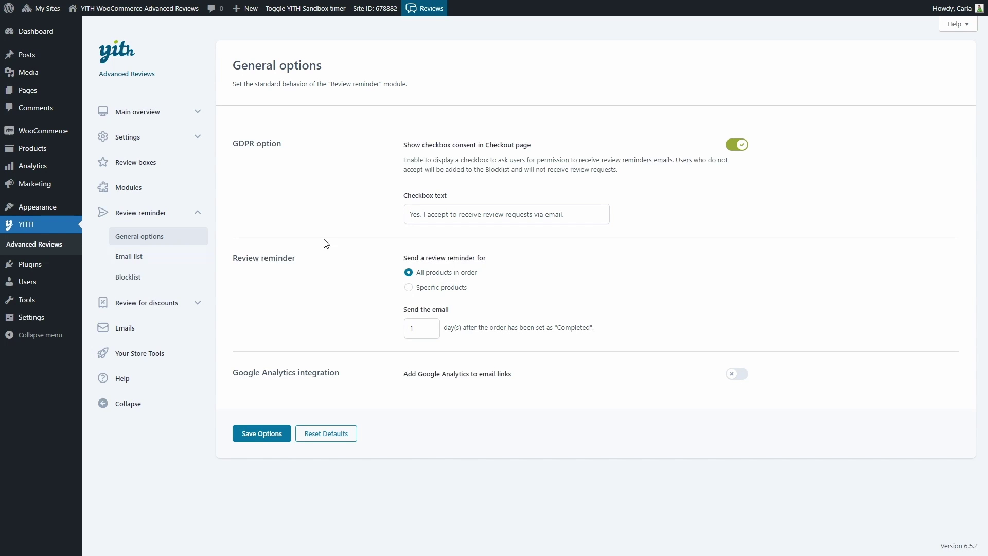
- Set review reminders to Specific products, examine the product selection criteria, and switch back to All products in order
{"action": "left_click", "coordinate": [428, 291]}
{"action": "left_click", "coordinate": [461, 323]}
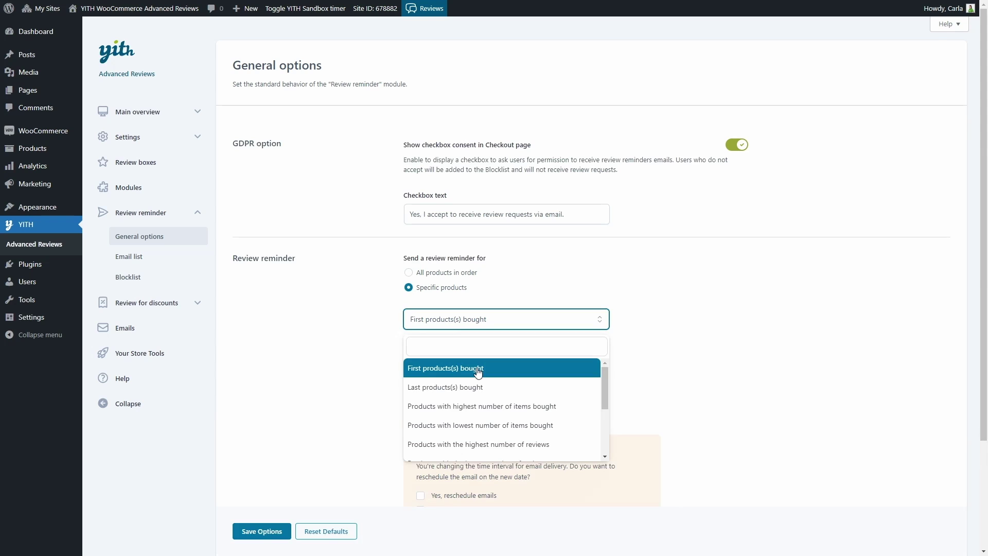
{"action": "scroll", "coordinate": [484, 397], "scroll_direction": "down", "scroll_amount": 2}
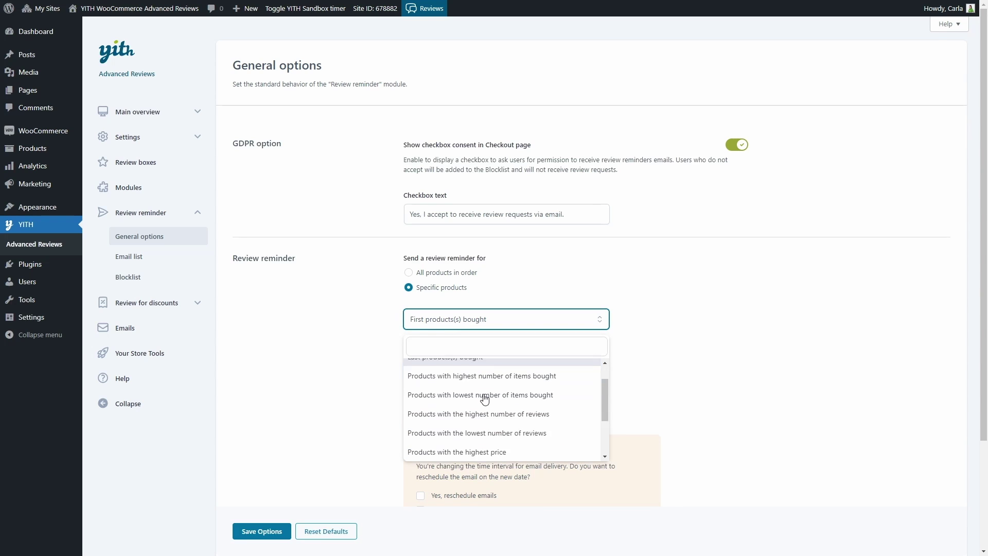
{"action": "scroll", "coordinate": [494, 406], "scroll_direction": "up", "scroll_amount": 2}
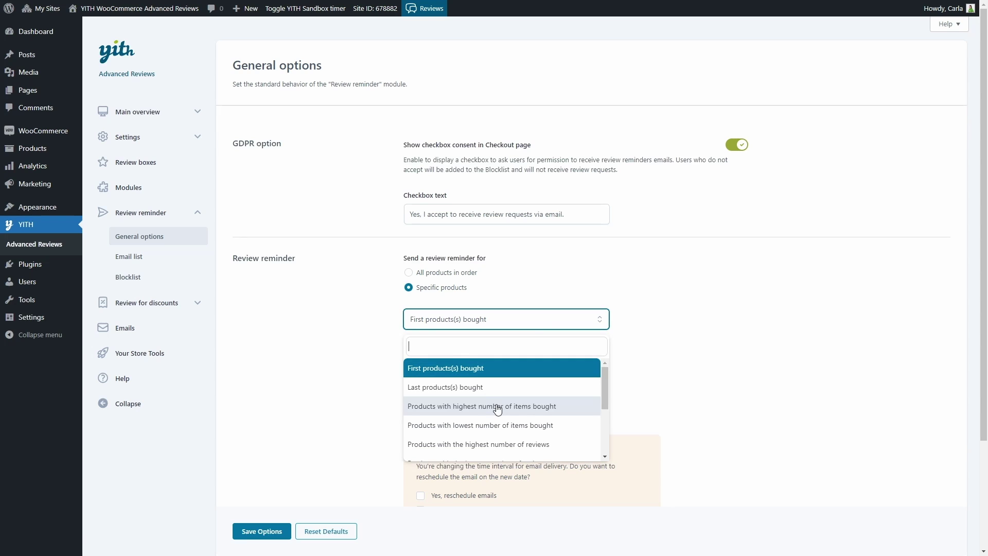
{"action": "left_click", "coordinate": [533, 319]}
{"action": "left_click", "coordinate": [437, 278]}
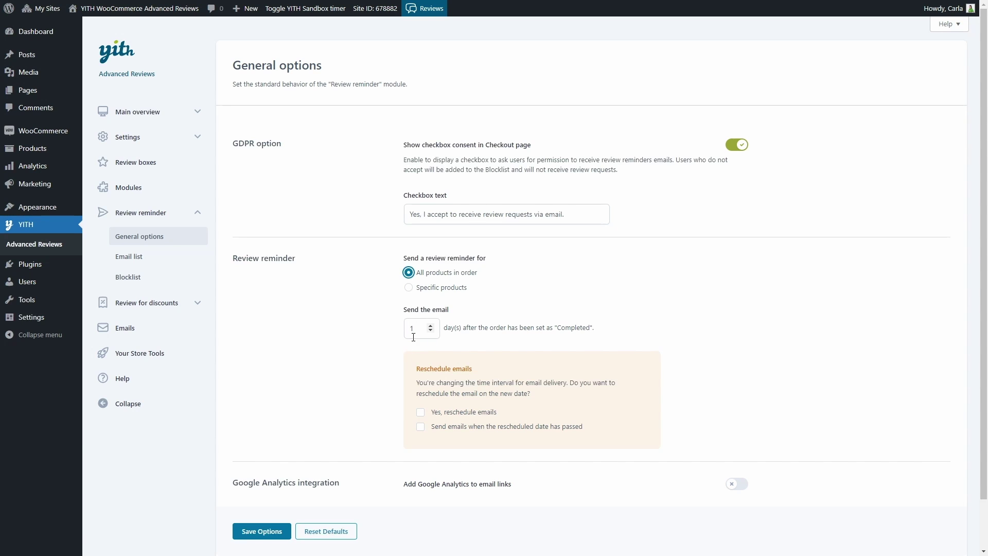
- Turn on Google Analytics for email links, examine the campaign fields, and turn it off again
{"action": "scroll", "coordinate": [416, 337], "scroll_direction": "down", "scroll_amount": 1}
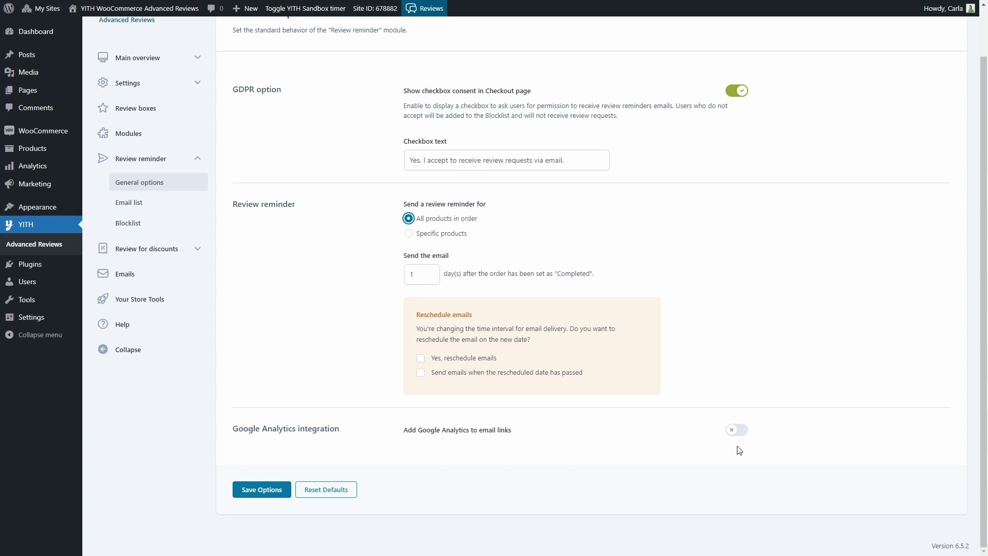
{"action": "left_click", "coordinate": [747, 431]}
{"action": "scroll", "coordinate": [746, 431], "scroll_direction": "down", "scroll_amount": 5}
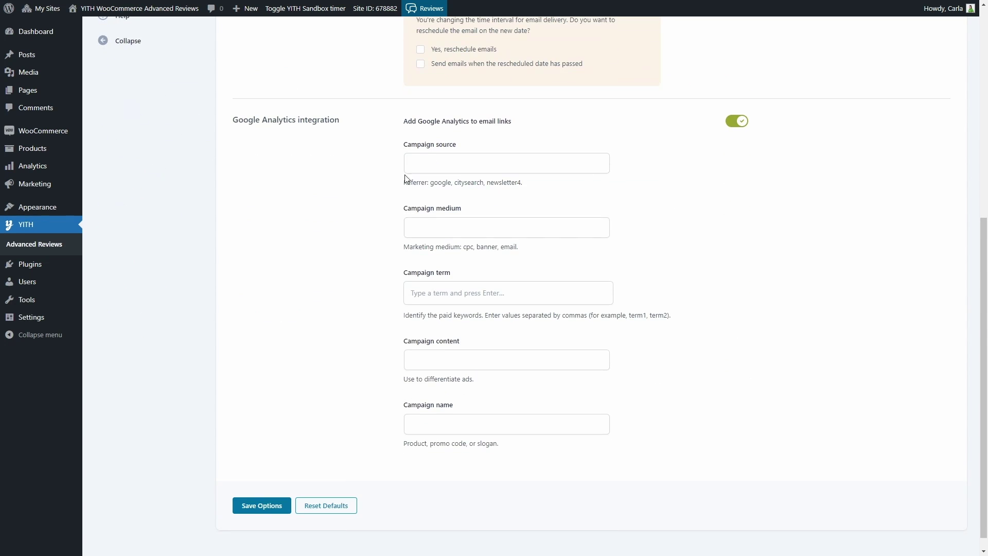
{"action": "scroll", "coordinate": [553, 402], "scroll_direction": "down", "scroll_amount": 1}
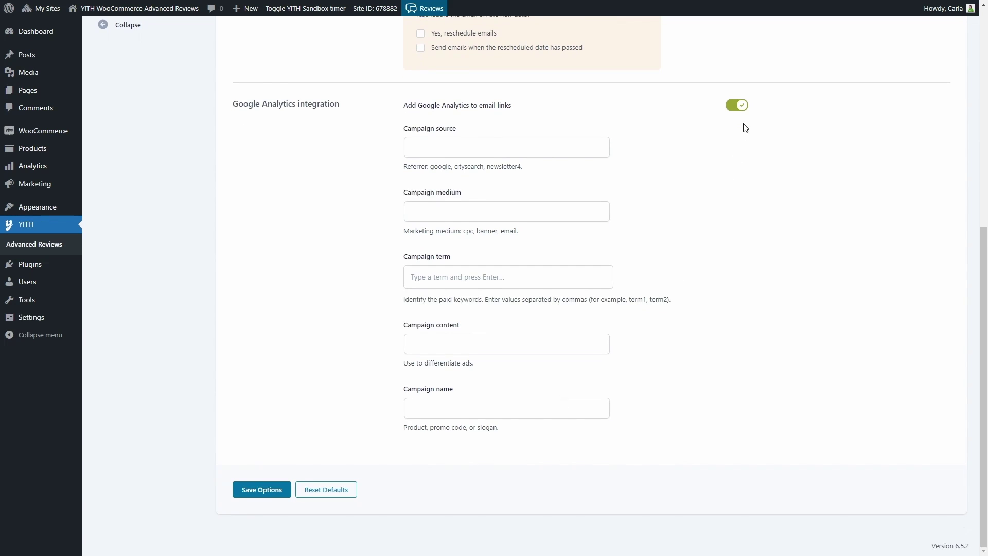
{"action": "left_click", "coordinate": [740, 106]}
{"action": "scroll", "coordinate": [380, 283], "scroll_direction": "up", "scroll_amount": 2}
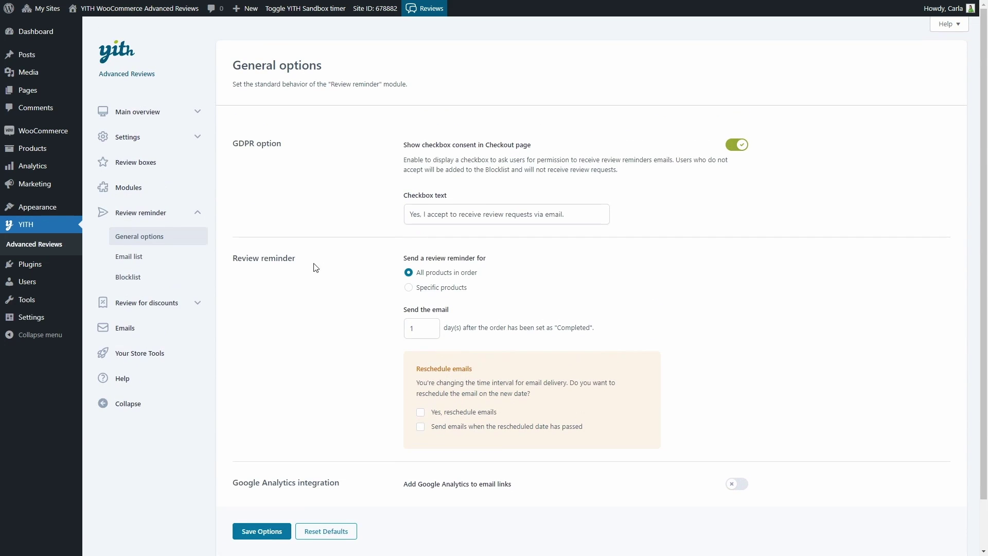
- Open the review reminder Email list and examine its bulk actions and email status filter options
{"action": "left_click", "coordinate": [150, 257]}
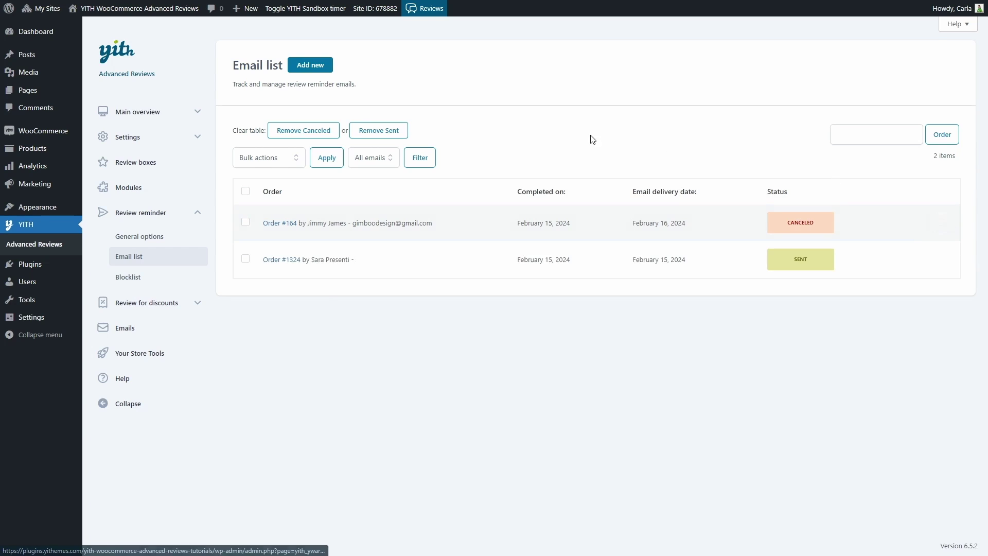
{"action": "left_click", "coordinate": [279, 159]}
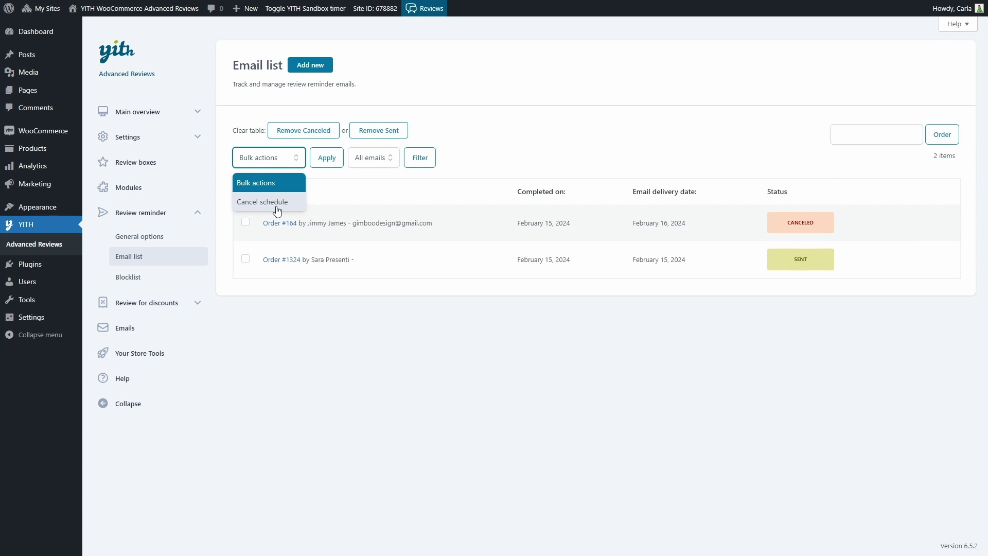
{"action": "left_click", "coordinate": [281, 166]}
{"action": "left_click", "coordinate": [374, 161]}
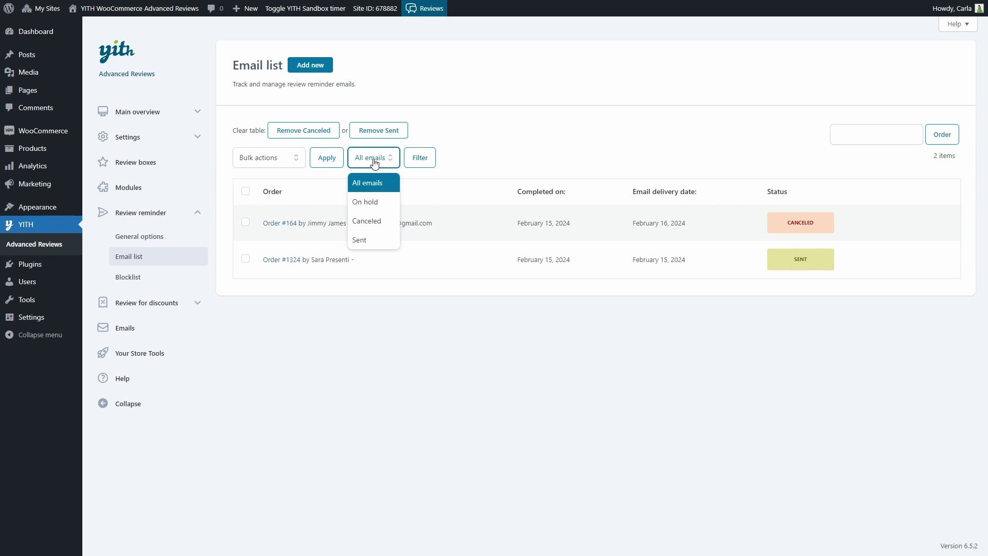
{"action": "left_click", "coordinate": [452, 132]}
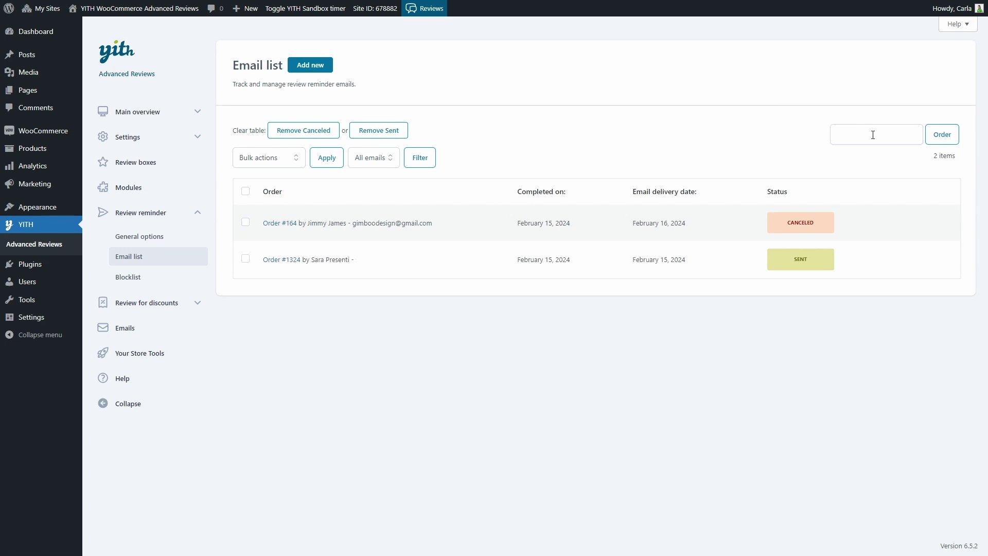
- Examine the options for scheduling review reminder emails, including orders placed within a certain timeframe, and close the dialog without scheduling
{"action": "left_click", "coordinate": [302, 66]}
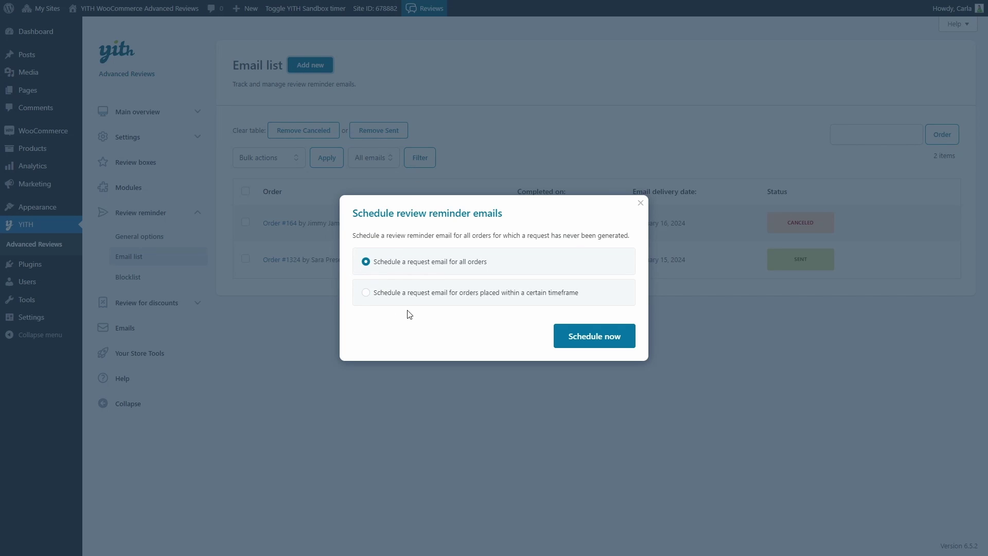
{"action": "left_click", "coordinate": [384, 292]}
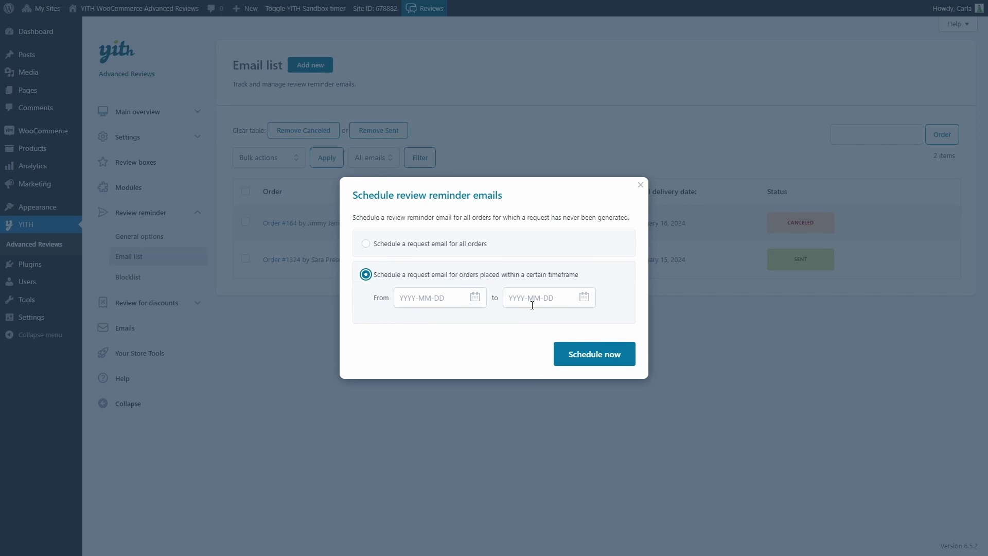
{"action": "left_click", "coordinate": [641, 185]}
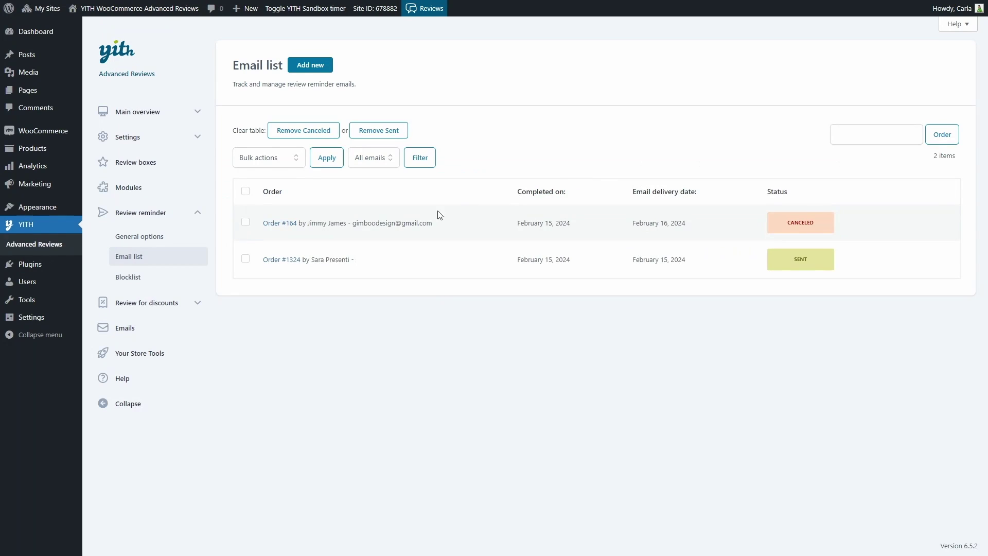
- Open the review reminder Blocklist and examine its bulk actions
{"action": "left_click", "coordinate": [149, 285]}
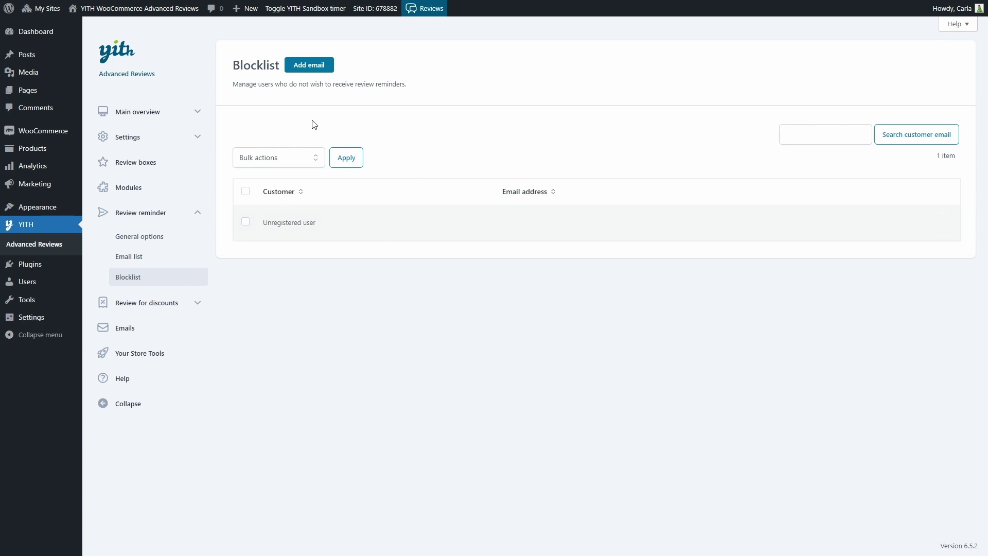
{"action": "left_click", "coordinate": [277, 156]}
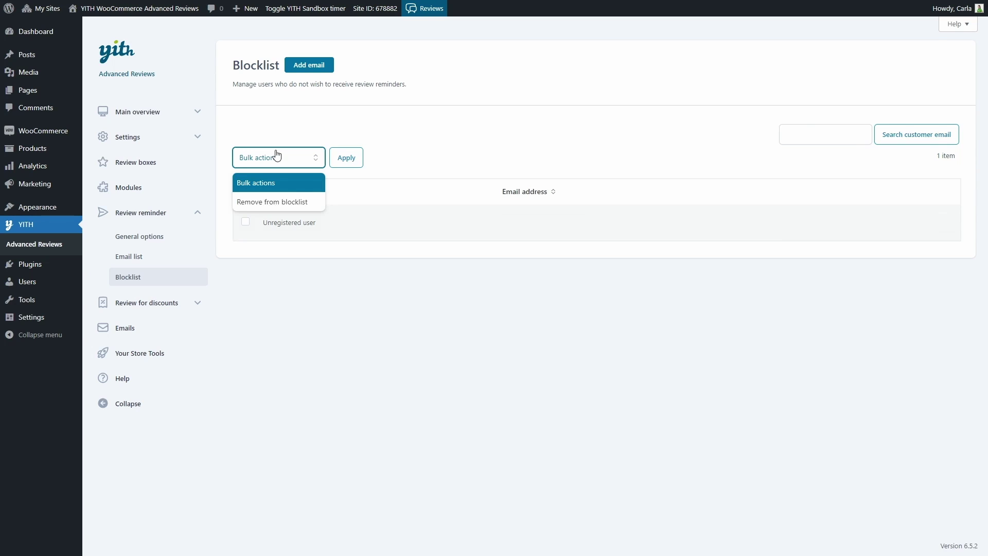
{"action": "left_click", "coordinate": [277, 156]}
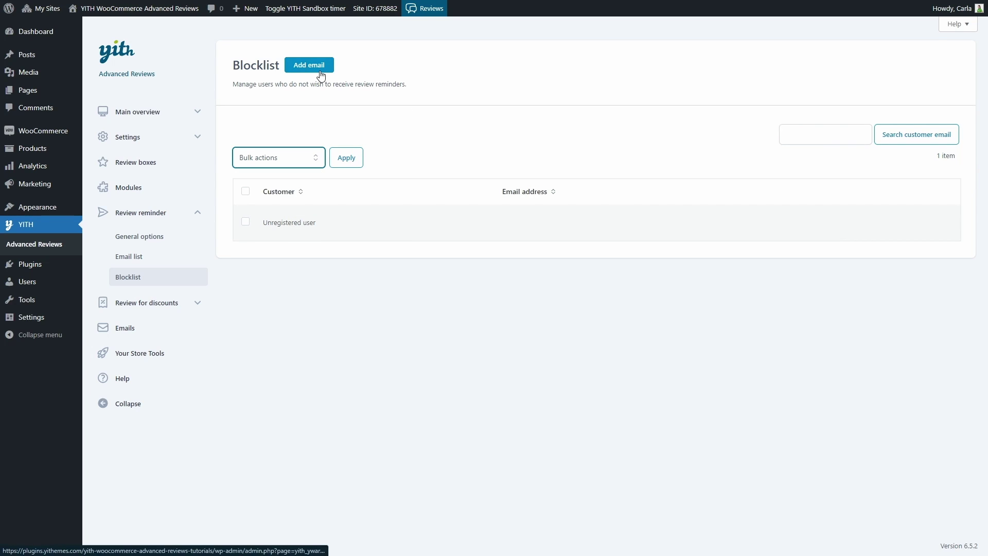
- Examine the coupon delivery setting in Review for discounts' general options, and start a new coupon named "10% coupon"
{"action": "left_click", "coordinate": [150, 307]}
{"action": "left_click", "coordinate": [146, 327]}
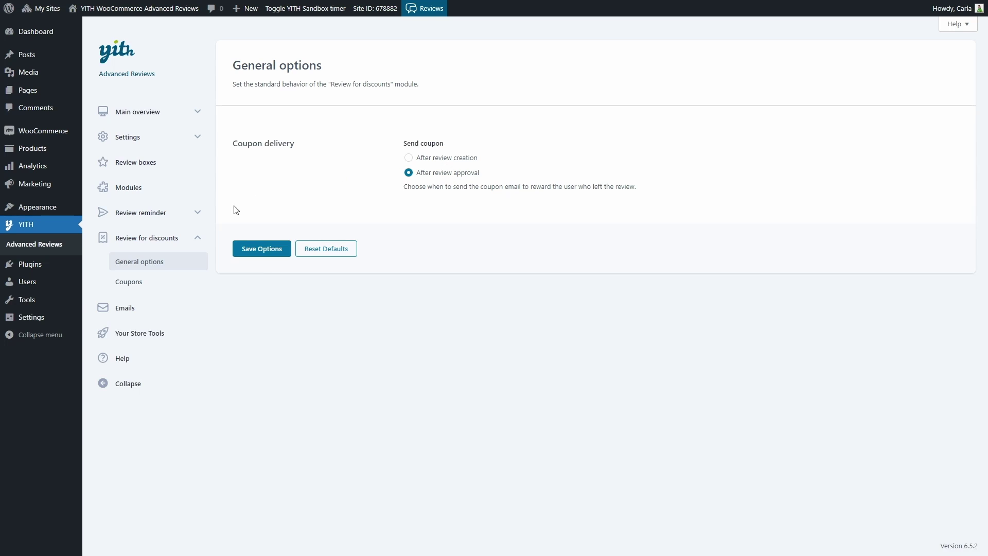
{"action": "left_click", "coordinate": [144, 282]}
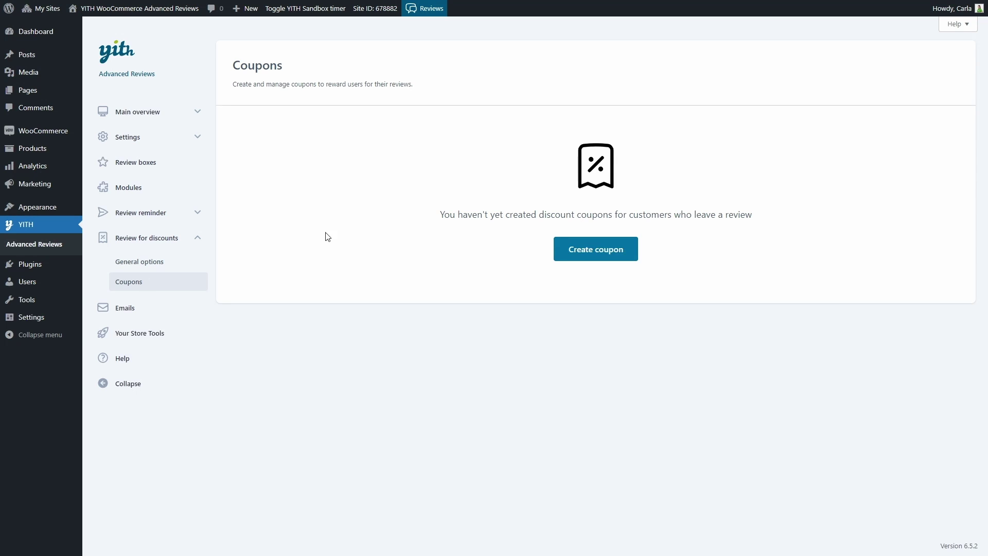
{"action": "left_click", "coordinate": [602, 257]}
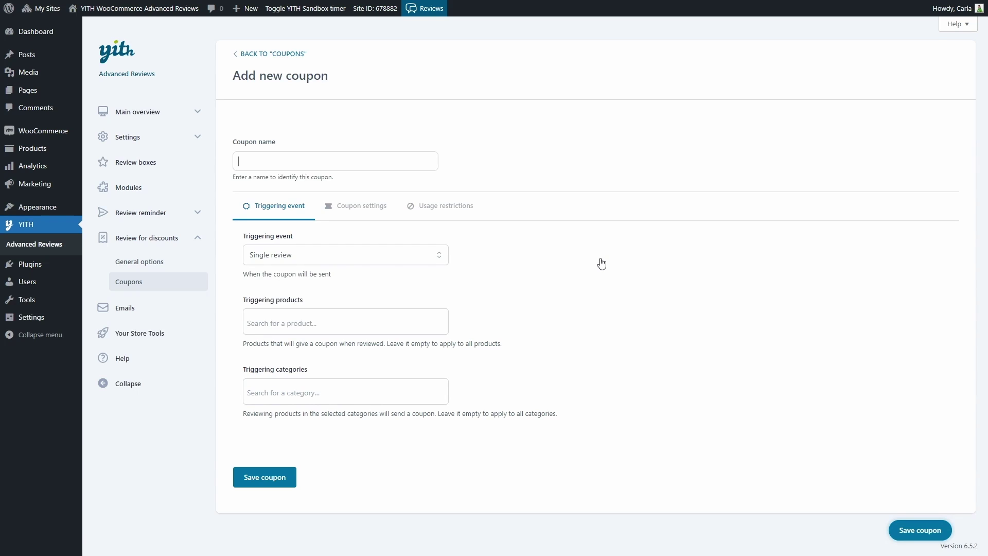
{"action": "type", "text": "10% coupon"}
- Switch the coupon's triggering event to Multiple reviews, examine the quantity and notification options, and return it to Single review
{"action": "left_click", "coordinate": [325, 257]}
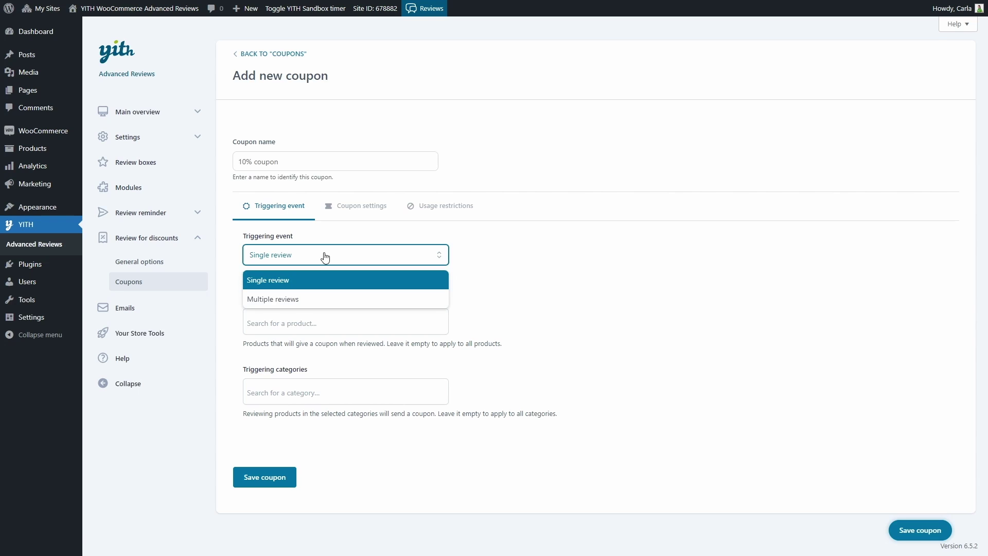
{"action": "left_click", "coordinate": [300, 299]}
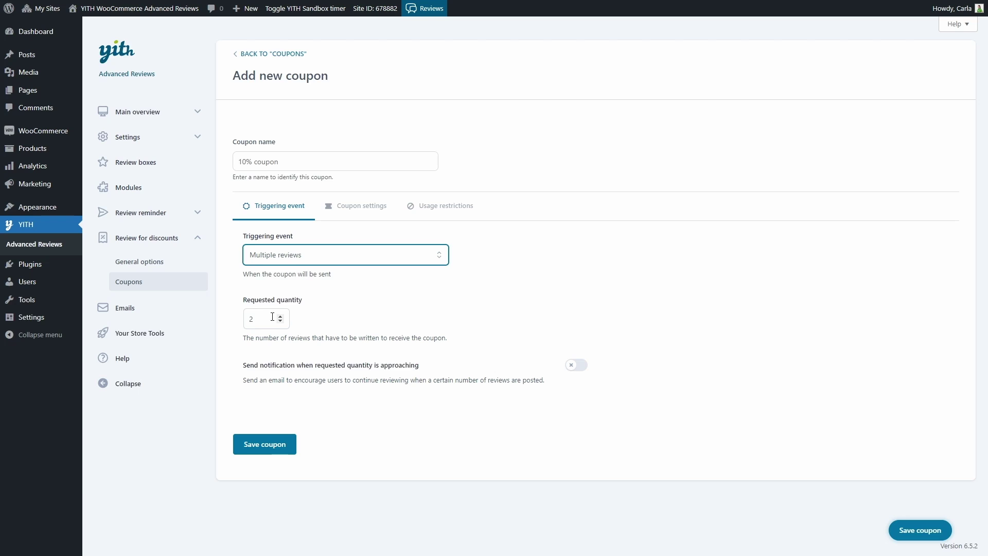
{"action": "left_click", "coordinate": [331, 262]}
{"action": "left_click", "coordinate": [299, 280]}
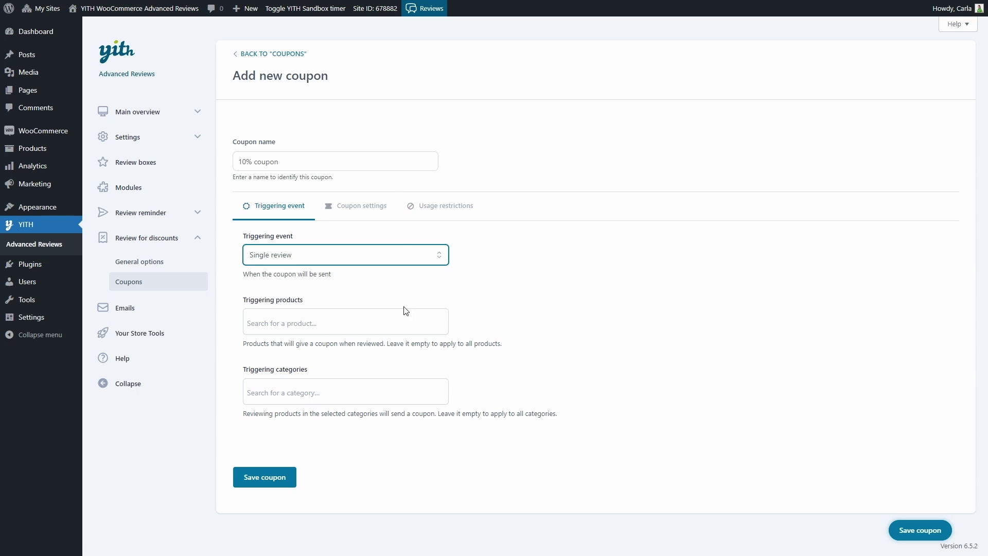
- Keep the coupon as a percentage discount, and set its amount to 10 and its validity to 30 days
{"action": "left_click", "coordinate": [372, 211]}
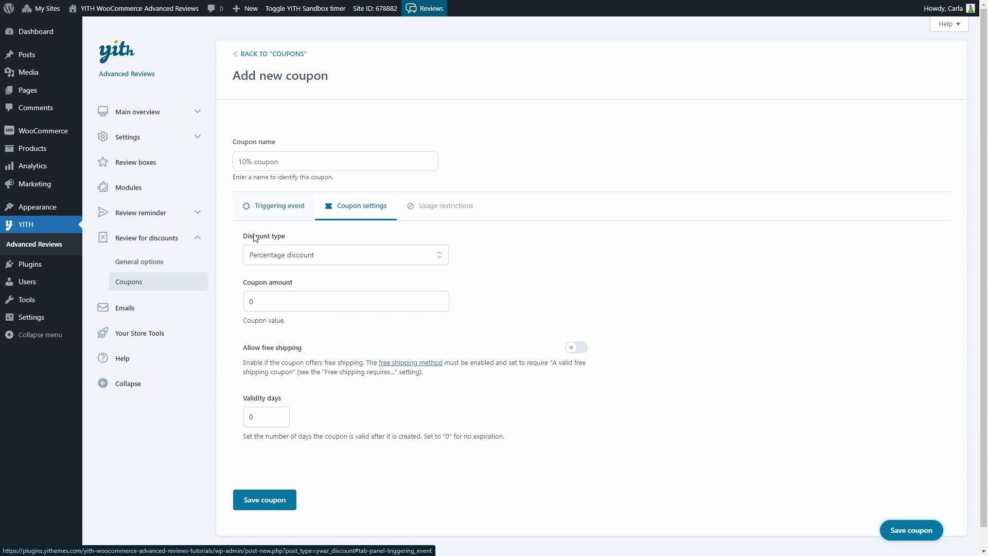
{"action": "left_click", "coordinate": [291, 262]}
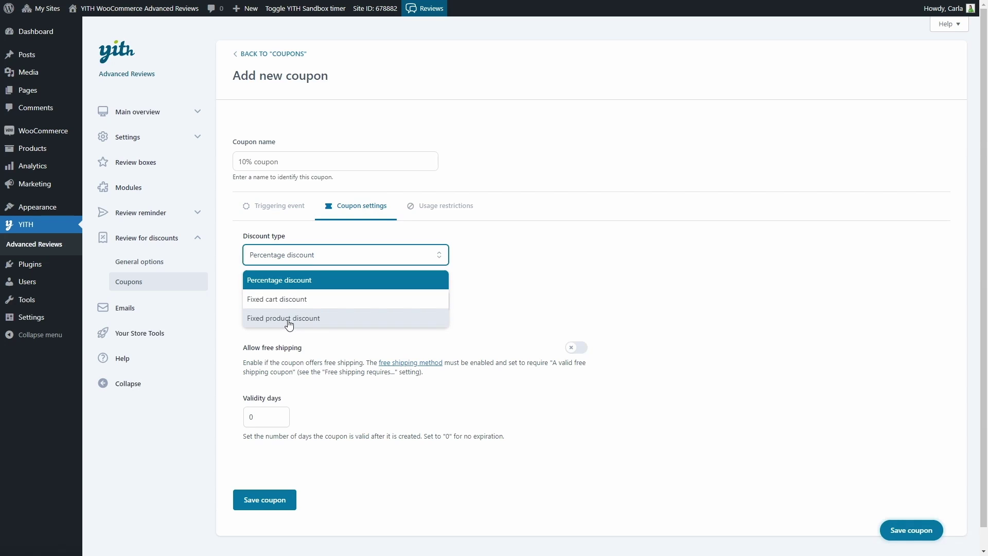
{"action": "left_click", "coordinate": [287, 256]}
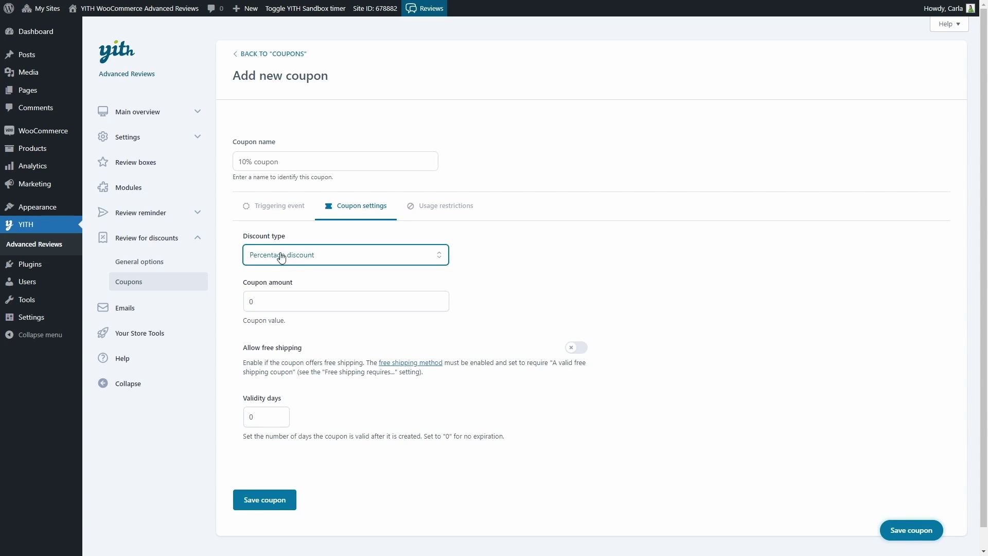
{"action": "left_click", "coordinate": [255, 303]}
{"action": "type", "text": "10"}
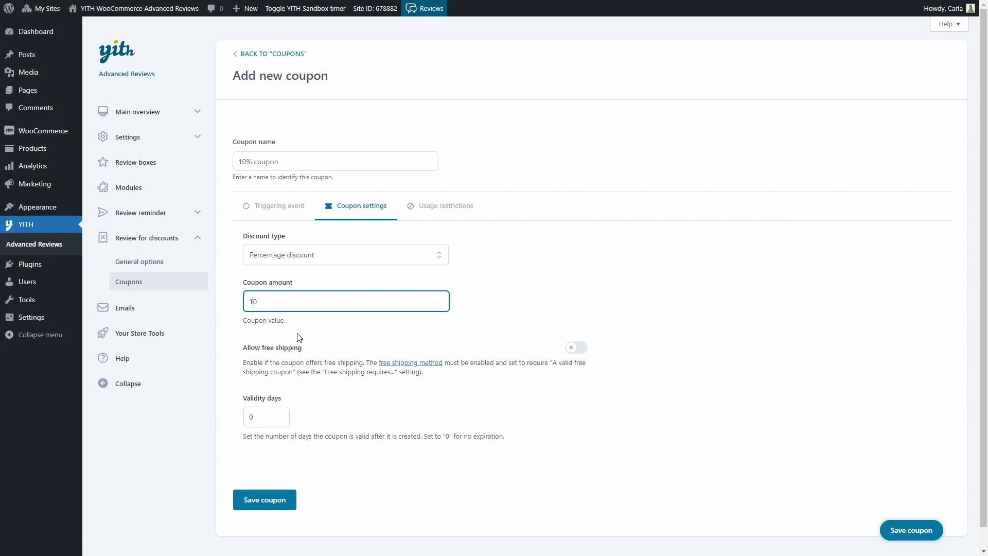
{"action": "left_click", "coordinate": [246, 418]}
{"action": "type", "text": "30"}
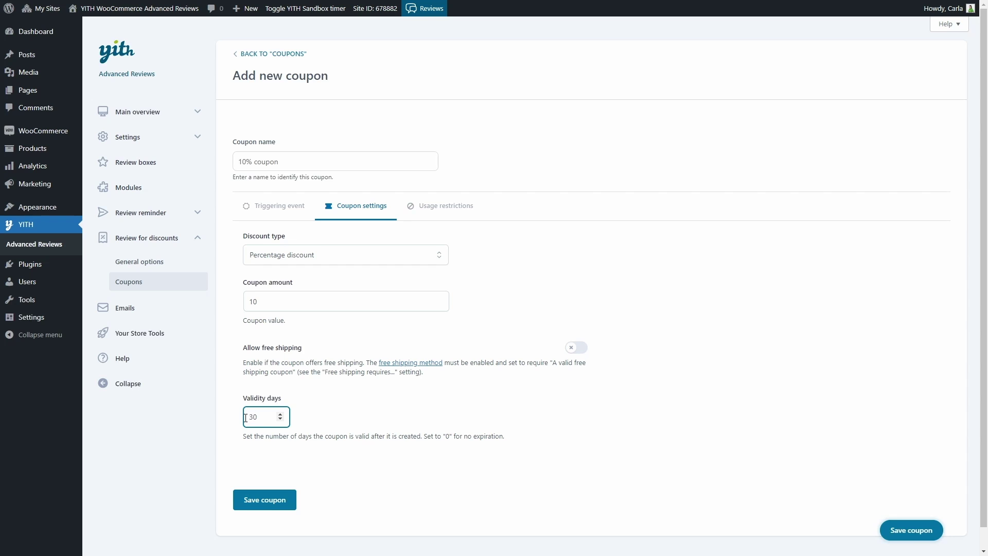
- Examine the coupon's usage restrictions, save the coupon without any restrictions, and return to the Coupons list
{"action": "left_click", "coordinate": [447, 207]}
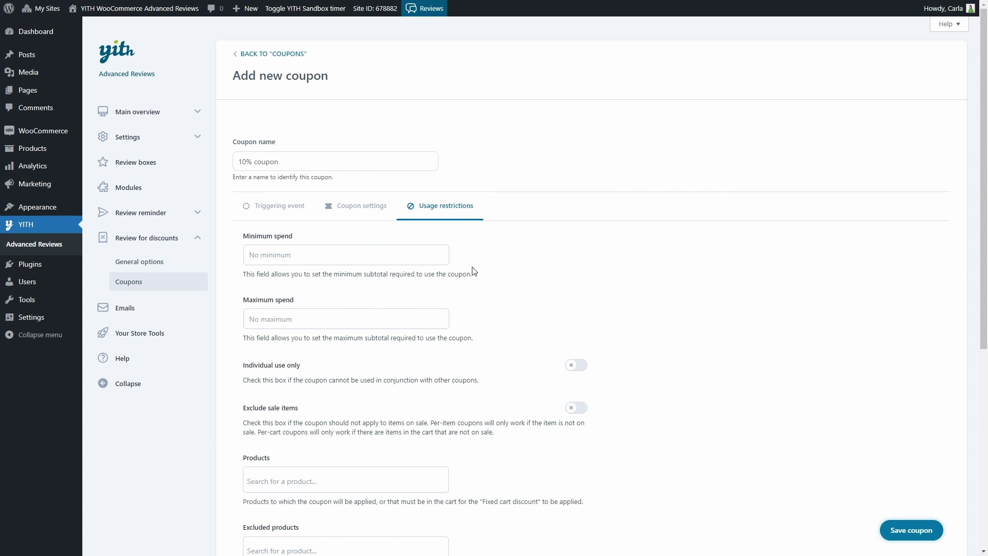
{"action": "scroll", "coordinate": [468, 255], "scroll_direction": "down", "scroll_amount": 2}
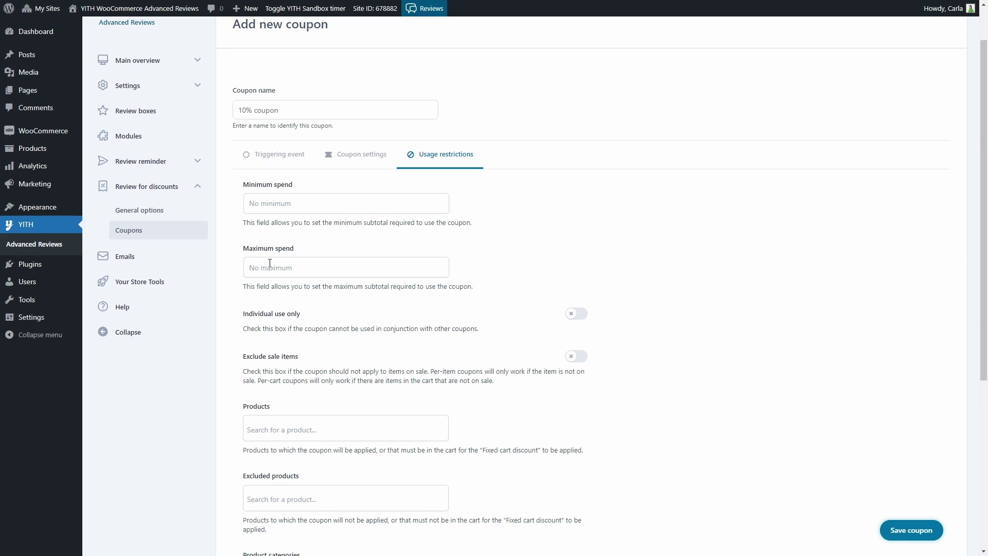
{"action": "scroll", "coordinate": [270, 263], "scroll_direction": "down", "scroll_amount": 4}
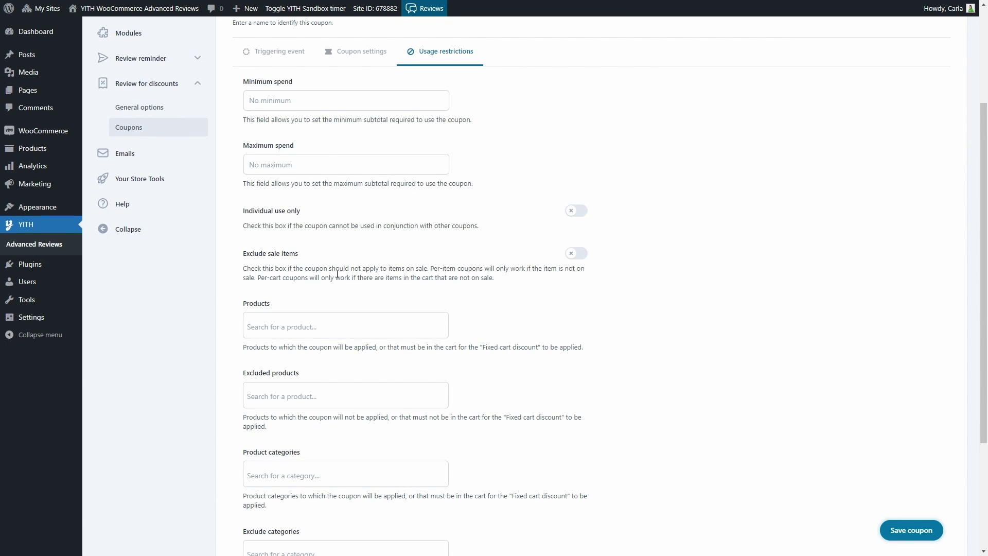
{"action": "scroll", "coordinate": [337, 274], "scroll_direction": "down", "scroll_amount": 4}
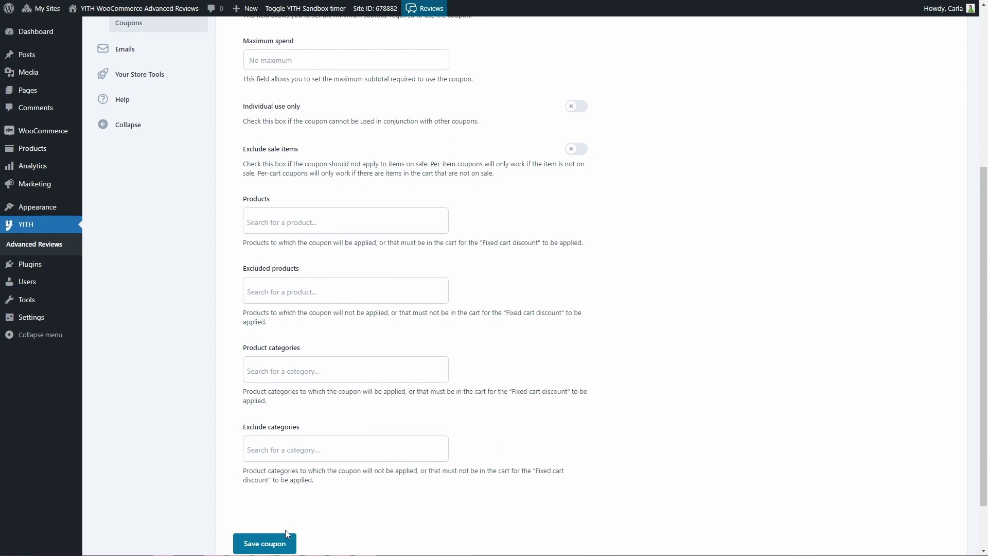
{"action": "left_click", "coordinate": [265, 545]}
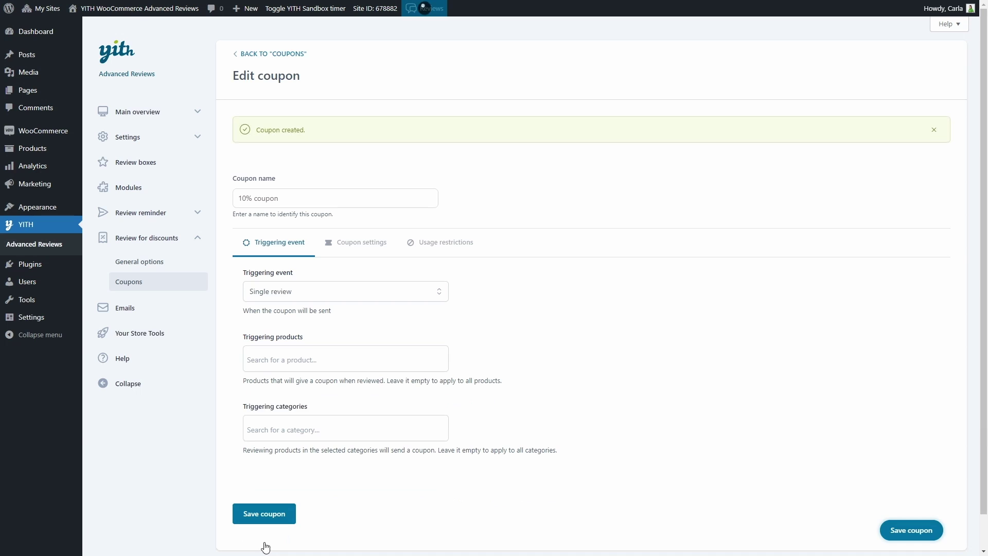
{"action": "left_click", "coordinate": [281, 54]}
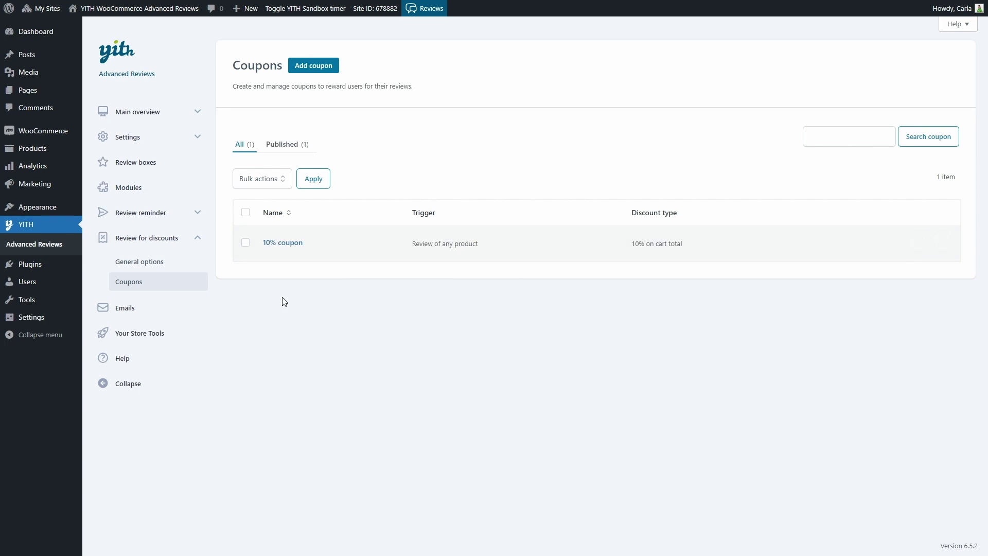
- Open the plugin's Emails section and bring up the layout settings of the New review email
{"action": "left_click", "coordinate": [155, 309]}
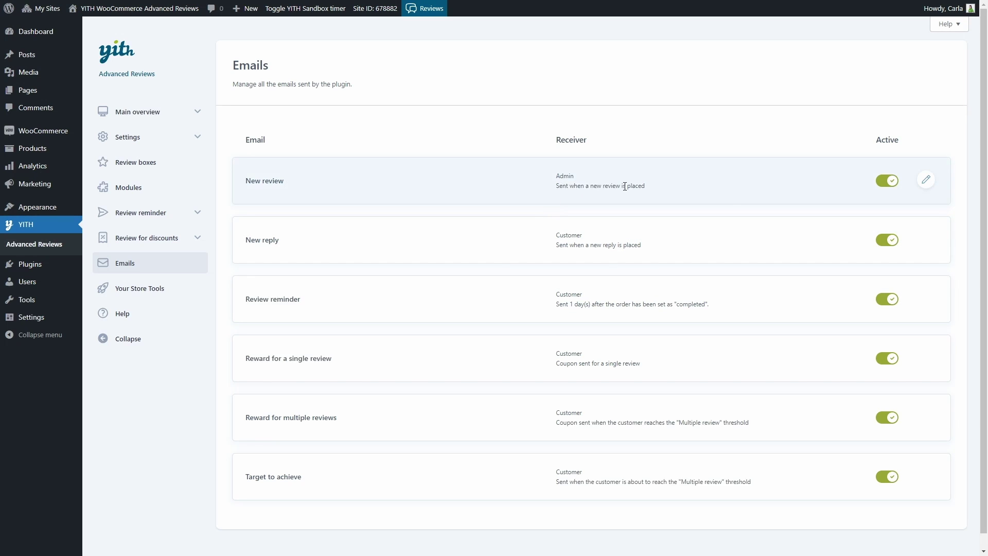
{"action": "left_click", "coordinate": [887, 181]}
{"action": "left_click", "coordinate": [927, 180]}
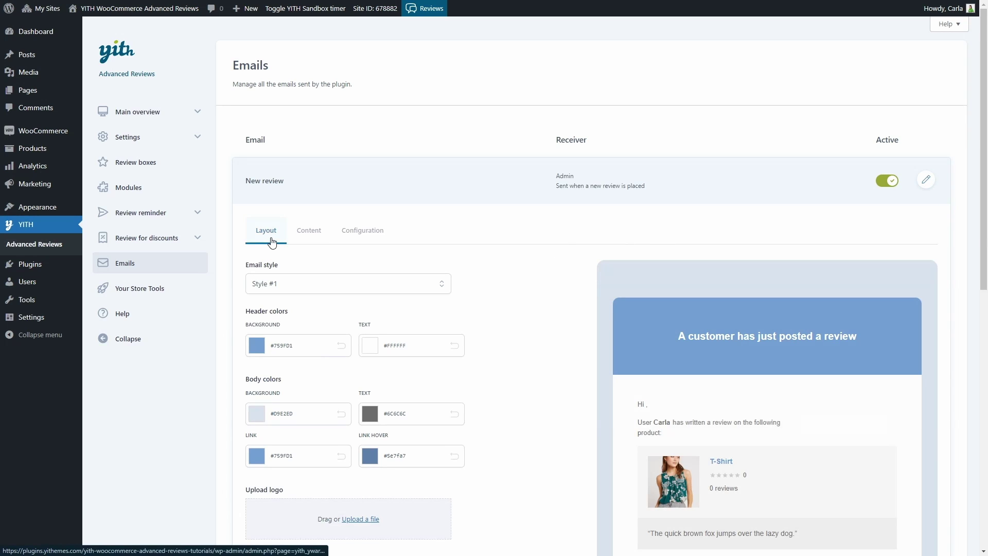
- Preview Style #2, Style #3 and the WooCommerce template for the New review email, and return the email style to Style #1
{"action": "scroll", "coordinate": [276, 242], "scroll_direction": "down", "scroll_amount": 2}
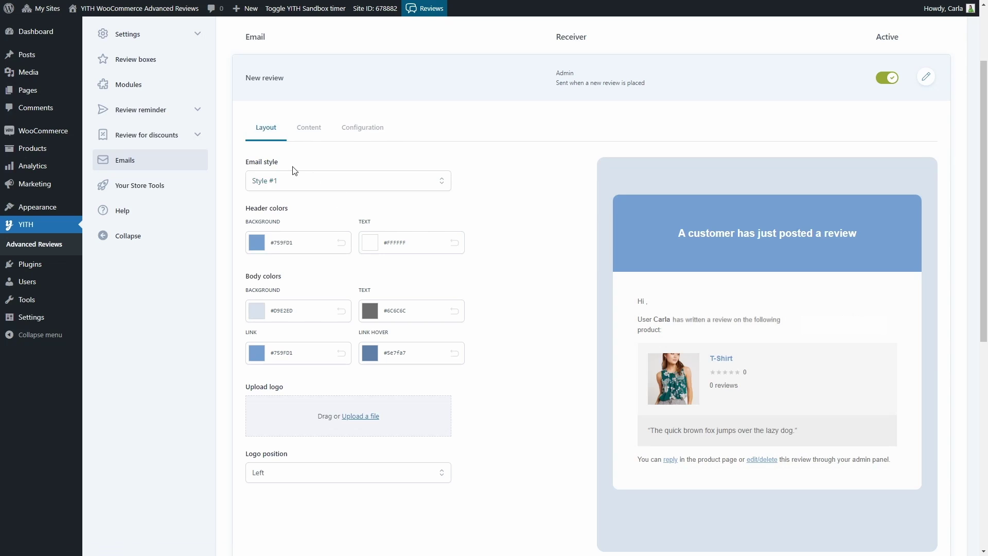
{"action": "left_click", "coordinate": [269, 186]}
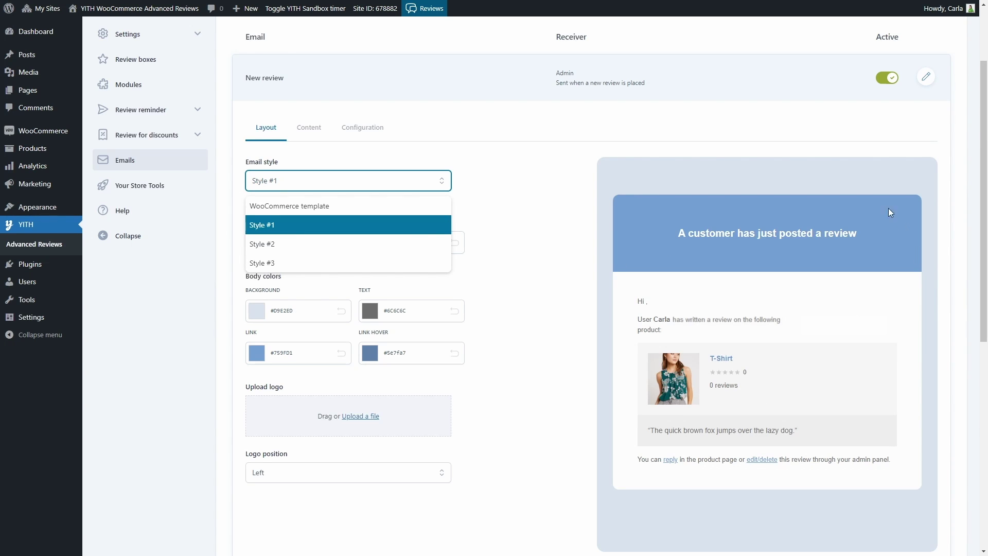
{"action": "left_click", "coordinate": [297, 247]}
{"action": "left_click", "coordinate": [300, 187]}
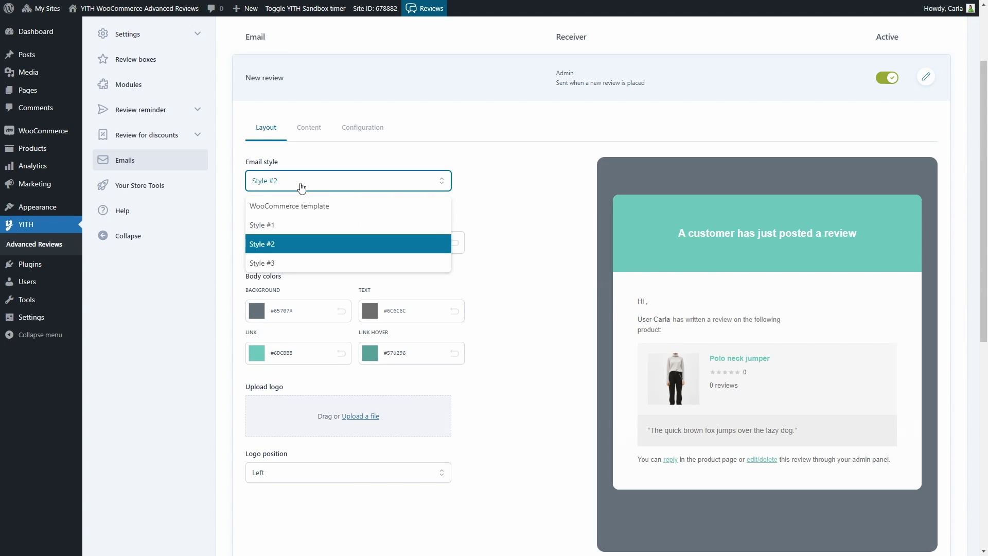
{"action": "left_click", "coordinate": [270, 264]}
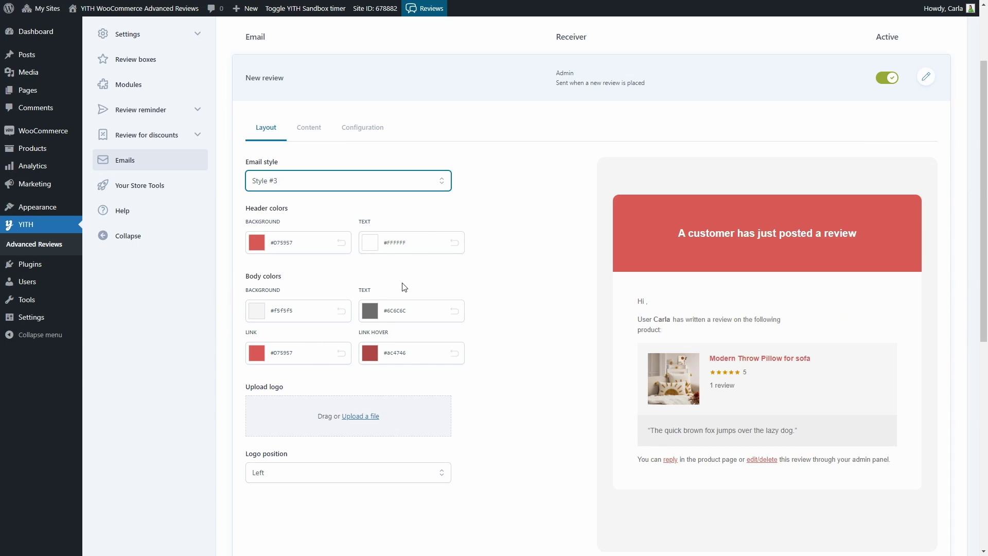
{"action": "left_click", "coordinate": [376, 186]}
{"action": "left_click", "coordinate": [344, 207]}
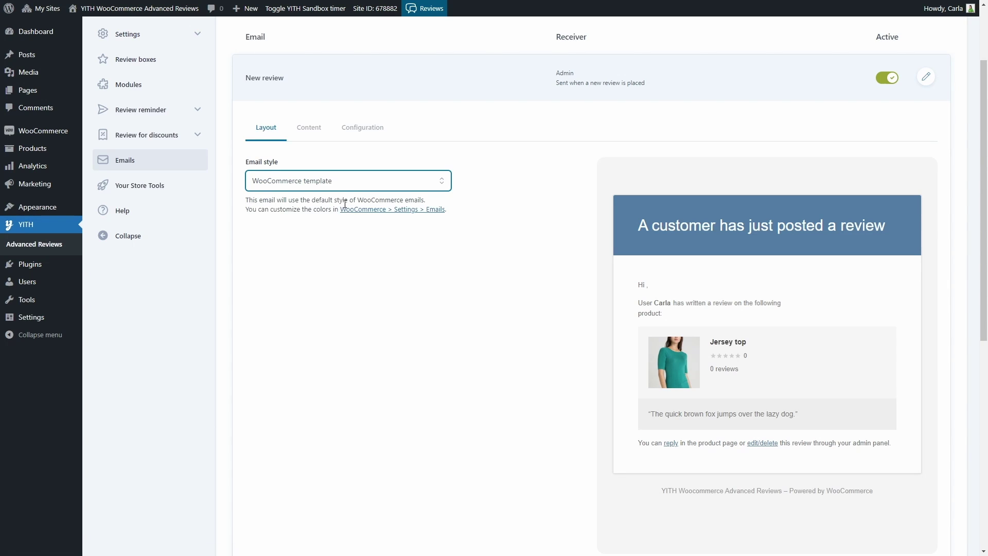
{"action": "left_click", "coordinate": [364, 185]}
{"action": "left_click", "coordinate": [344, 224]}
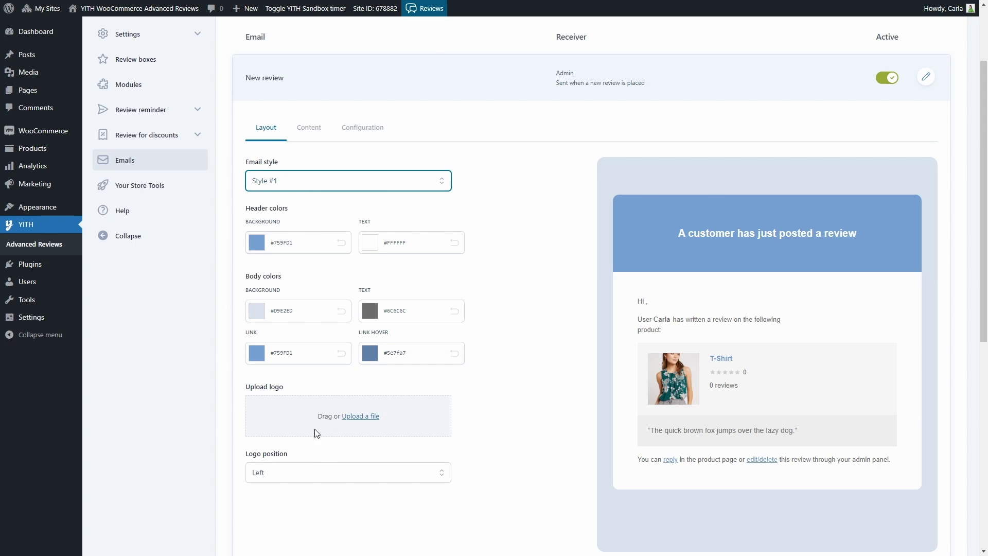
- Check the logo position options for the New review email and keep the logo position at Left
{"action": "left_click", "coordinate": [388, 478]}
{"action": "left_click", "coordinate": [391, 477]}
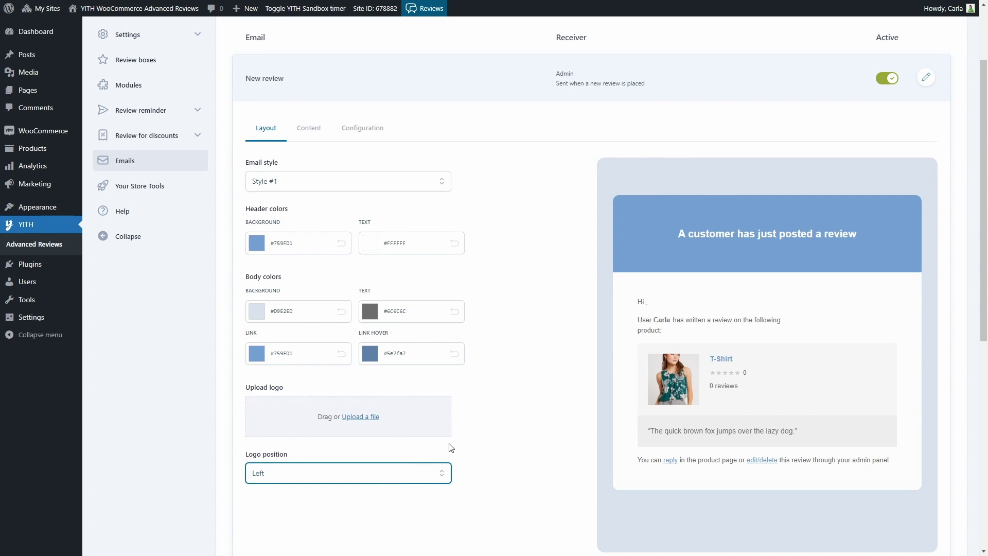
{"action": "scroll", "coordinate": [599, 229], "scroll_direction": "up", "scroll_amount": 1}
{"action": "scroll", "coordinate": [598, 224], "scroll_direction": "up", "scroll_amount": 2}
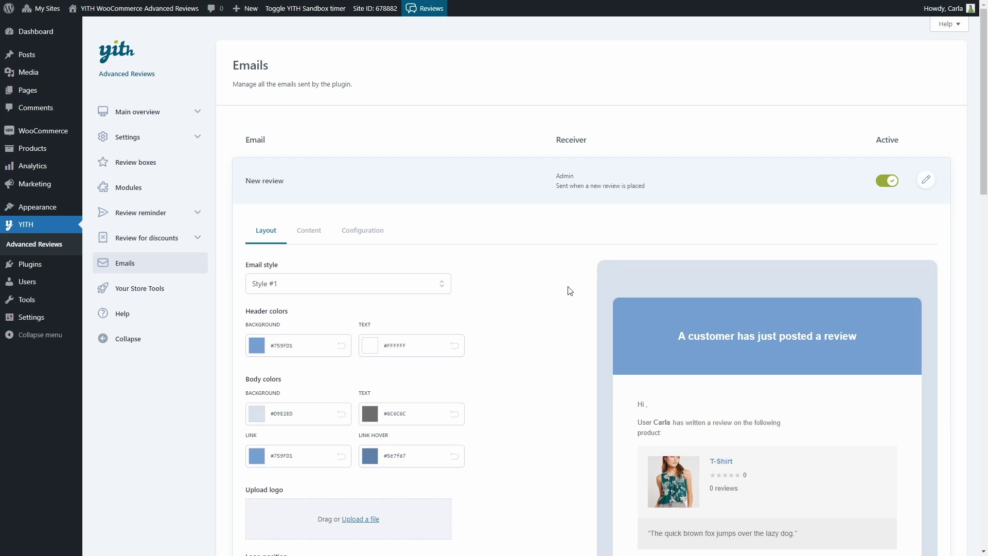
- Bring up the layout settings of the Review reminder email and examine its preview, including the Submit a review button
{"action": "scroll", "coordinate": [617, 391], "scroll_direction": "down", "scroll_amount": 7}
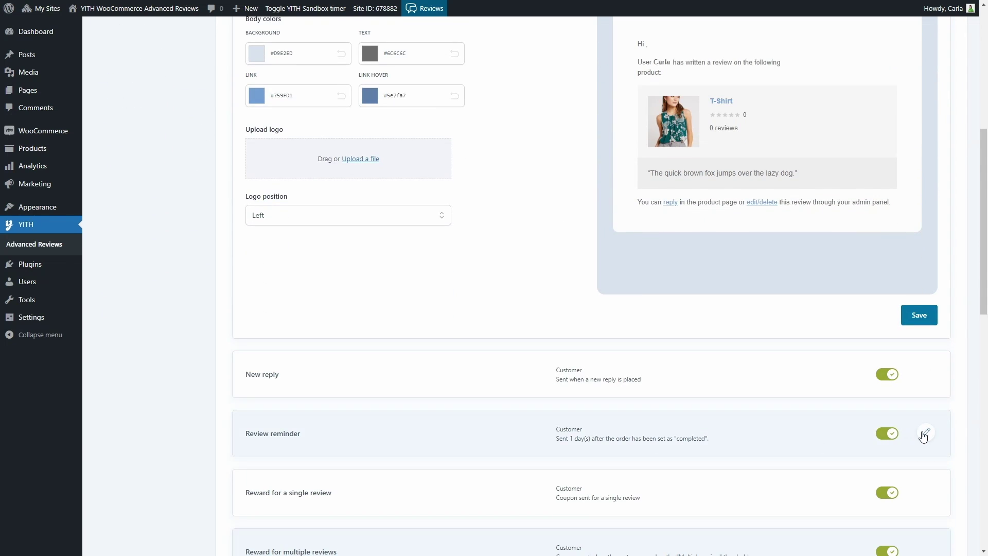
{"action": "left_click", "coordinate": [926, 432]}
{"action": "scroll", "coordinate": [818, 419], "scroll_direction": "down", "scroll_amount": 7}
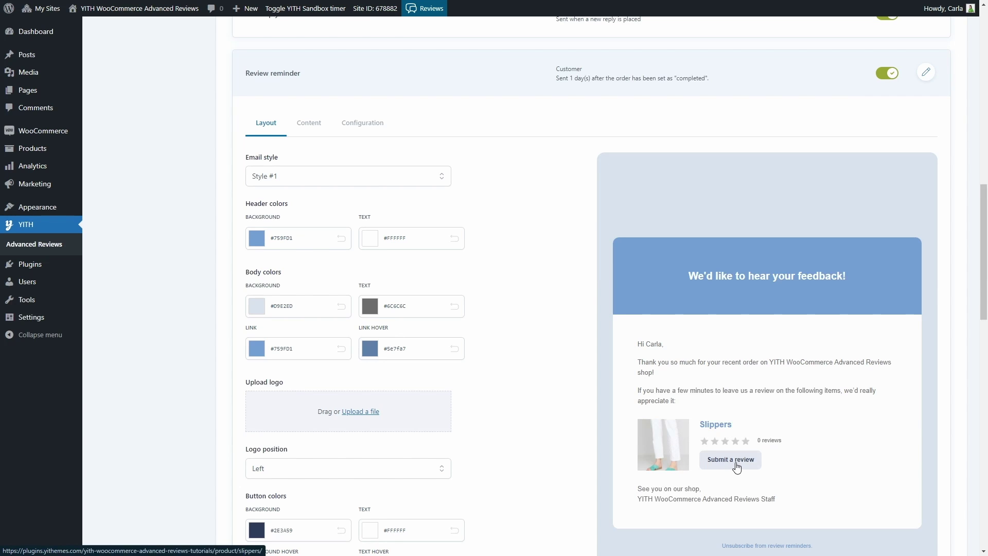
- View the additional plugins in the Your Store Tools section, and open the Help section with the documentation and support options
{"action": "scroll", "coordinate": [535, 288], "scroll_direction": "up", "scroll_amount": 20}
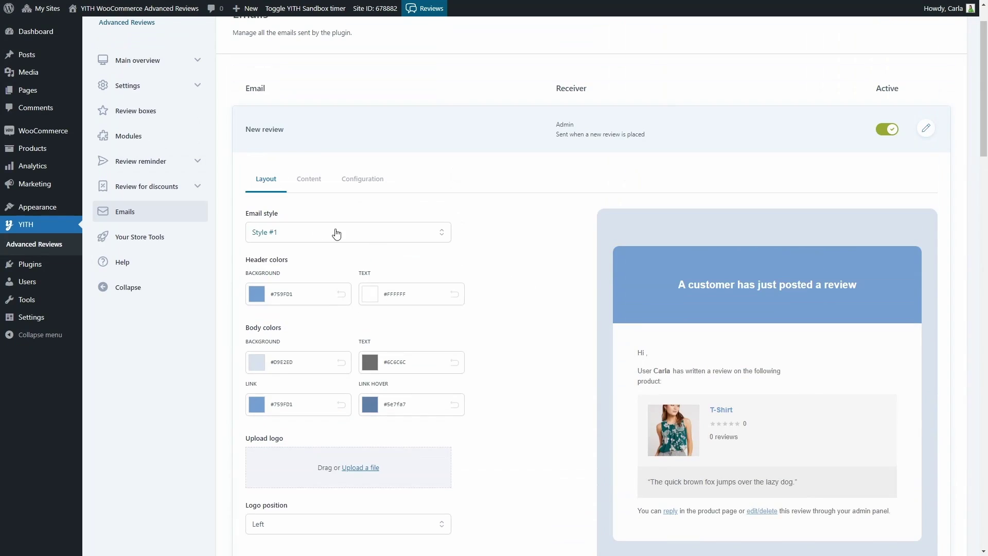
{"action": "left_click", "coordinate": [162, 239]}
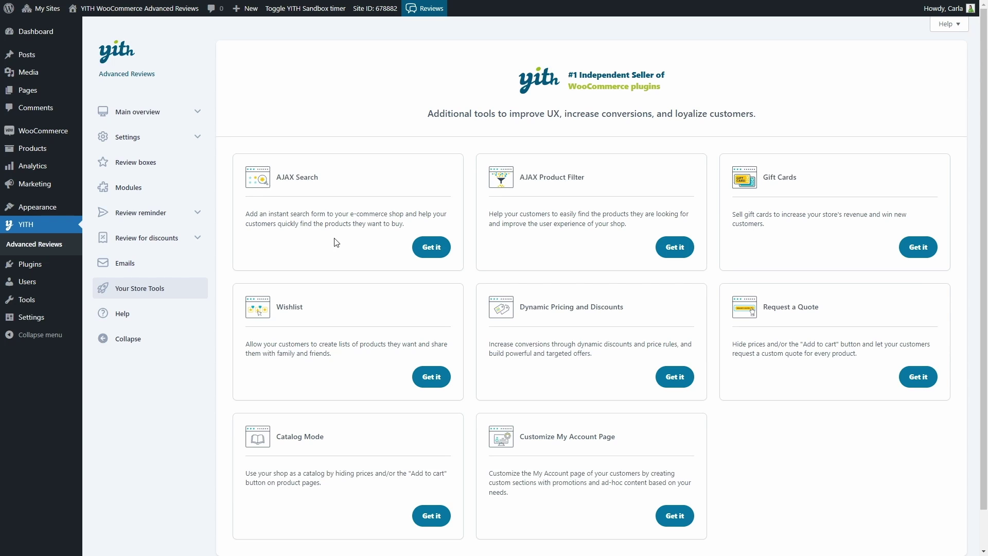
{"action": "left_click", "coordinate": [161, 319]}
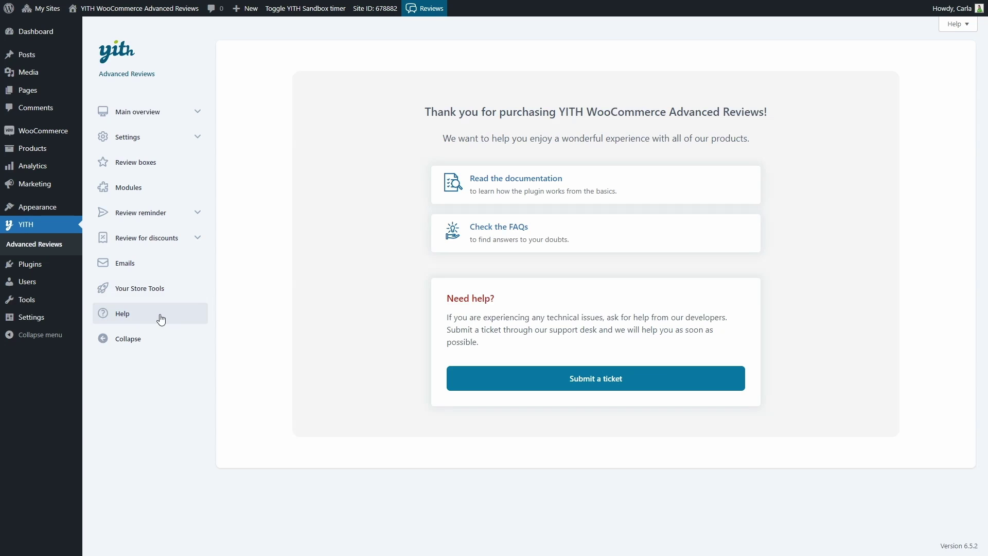